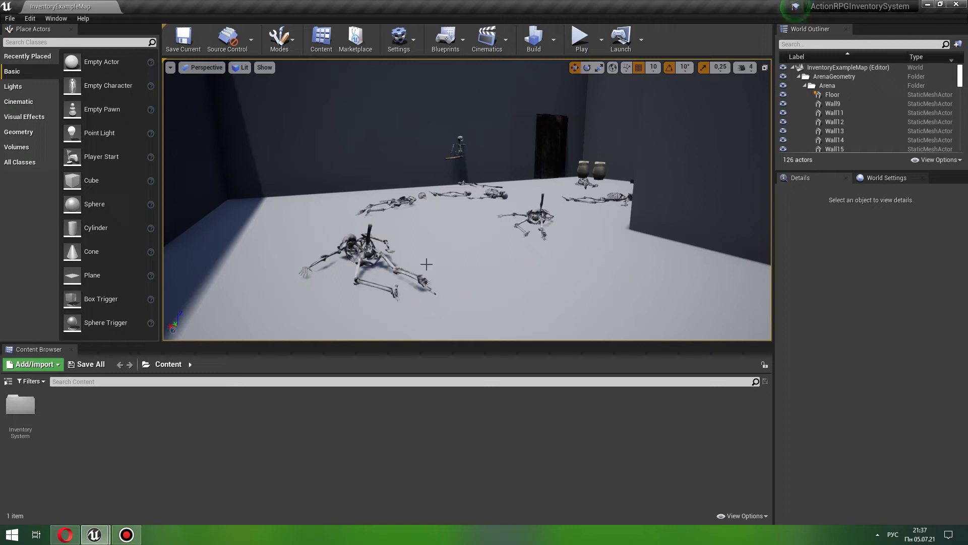
- In the ALS demo project, start migrating the AdvancedLocomotionV4 folder and confirm its asset list
mouse_move(99, 536)
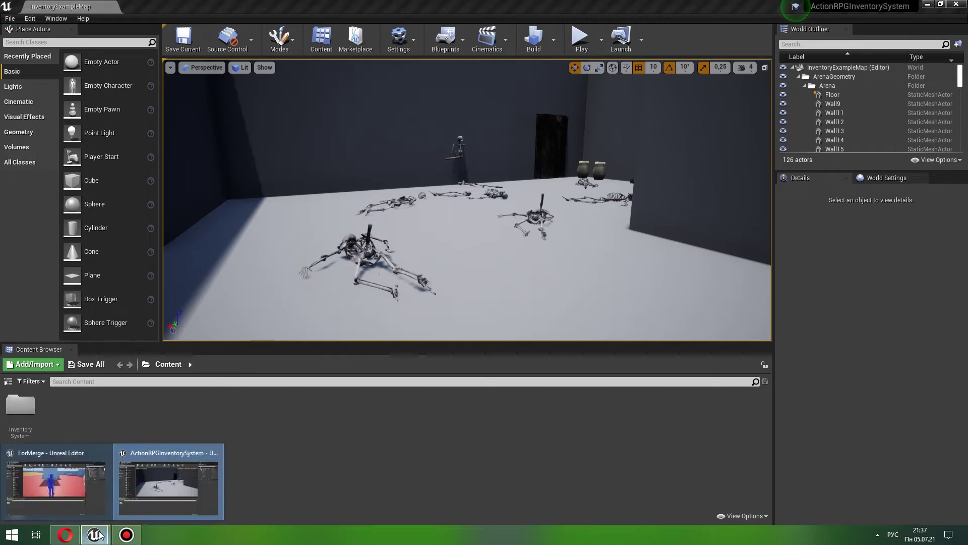
click(79, 485)
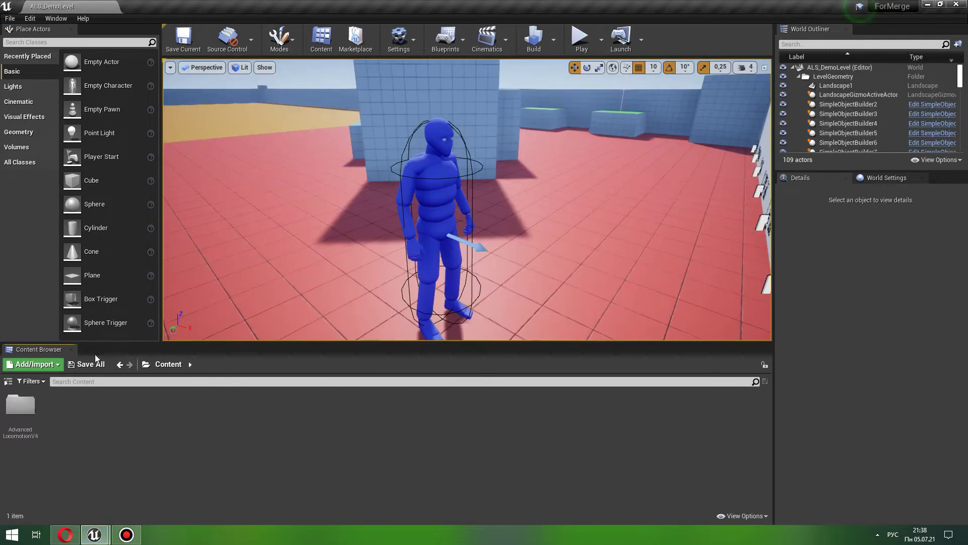
right_click(22, 415)
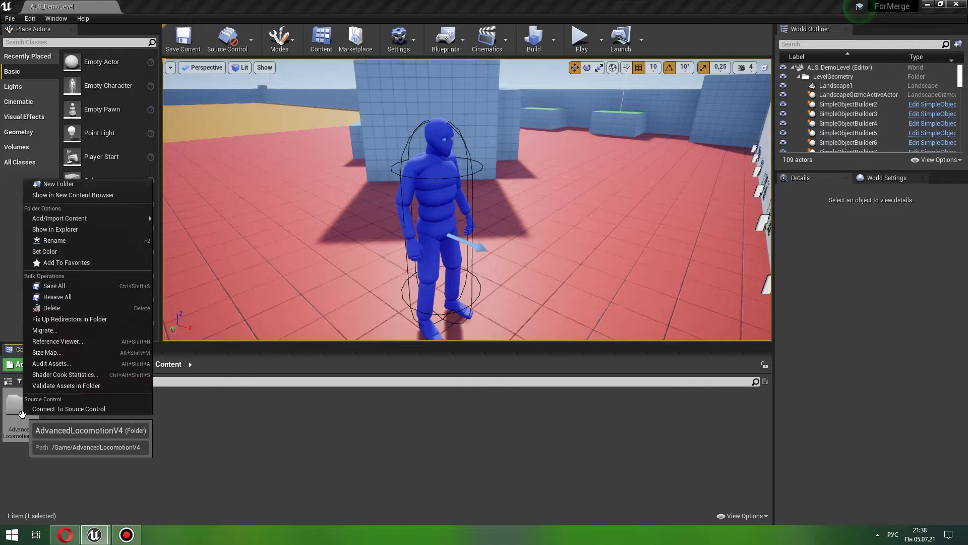
click(55, 330)
click(568, 387)
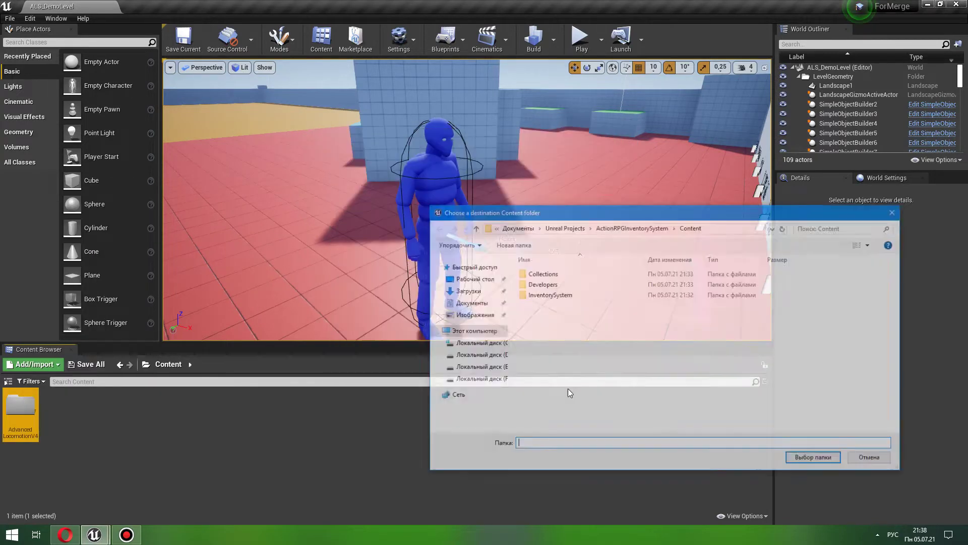
- Choose Unreal Projects/ActionRPGInventorySystem/Content as the migration destination
click(469, 303)
double_click(543, 284)
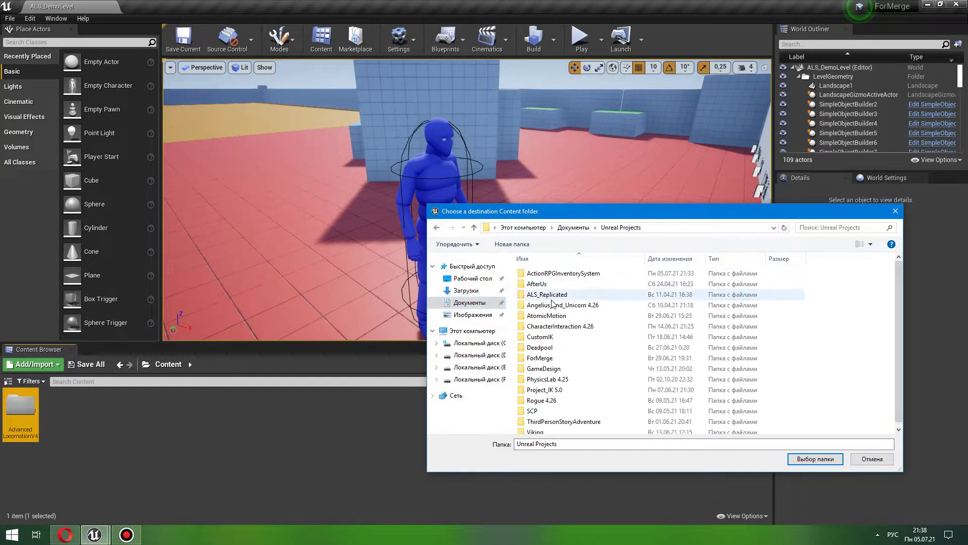
double_click(569, 274)
double_click(536, 284)
click(815, 458)
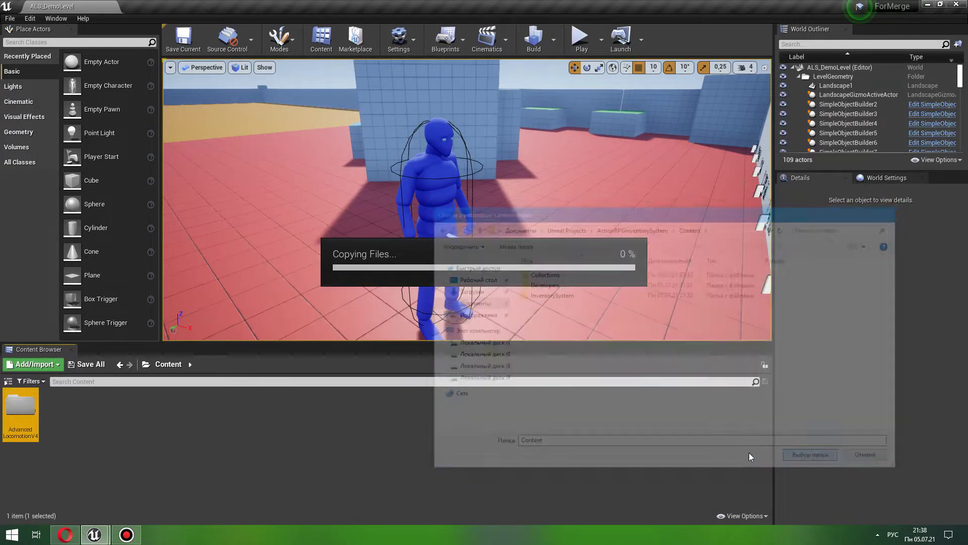
mouse_move(104, 535)
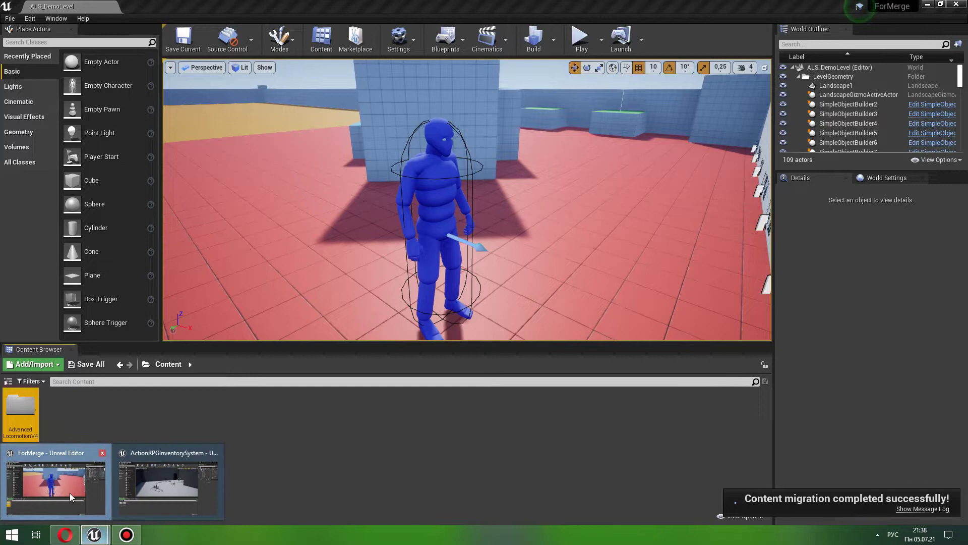
click(168, 483)
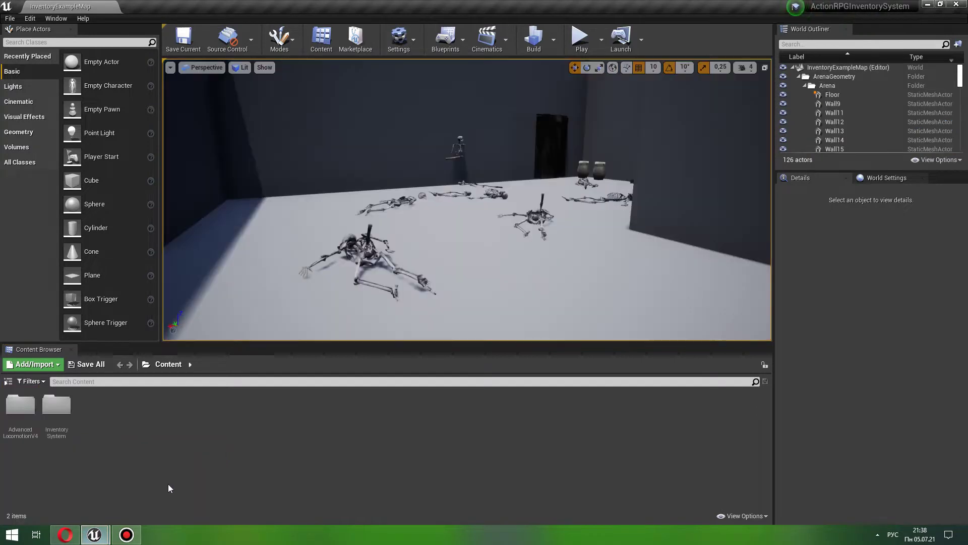
- Colour the migrated AdvancedLocomotionV4 folder red (BC0000FF) and open Project Settings
right_click(23, 422)
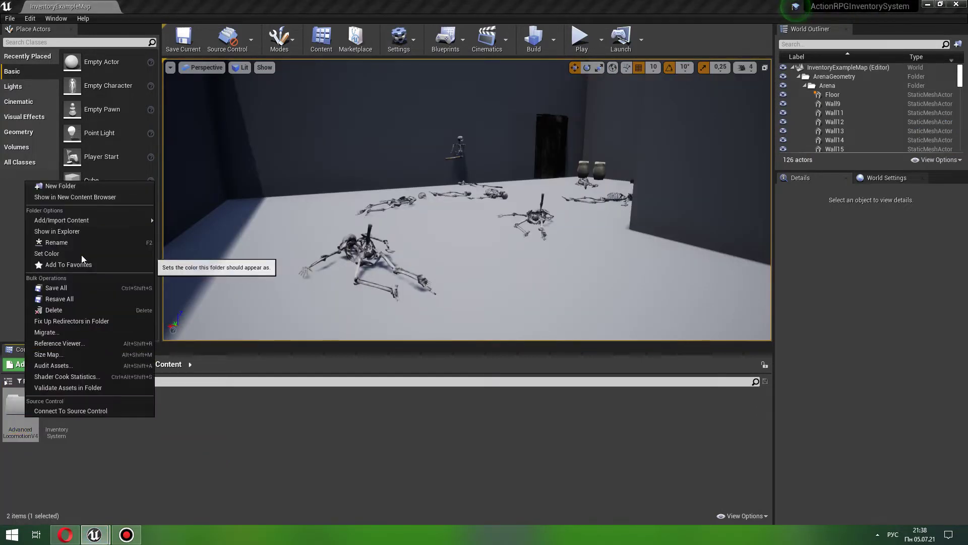
click(82, 253)
click(232, 339)
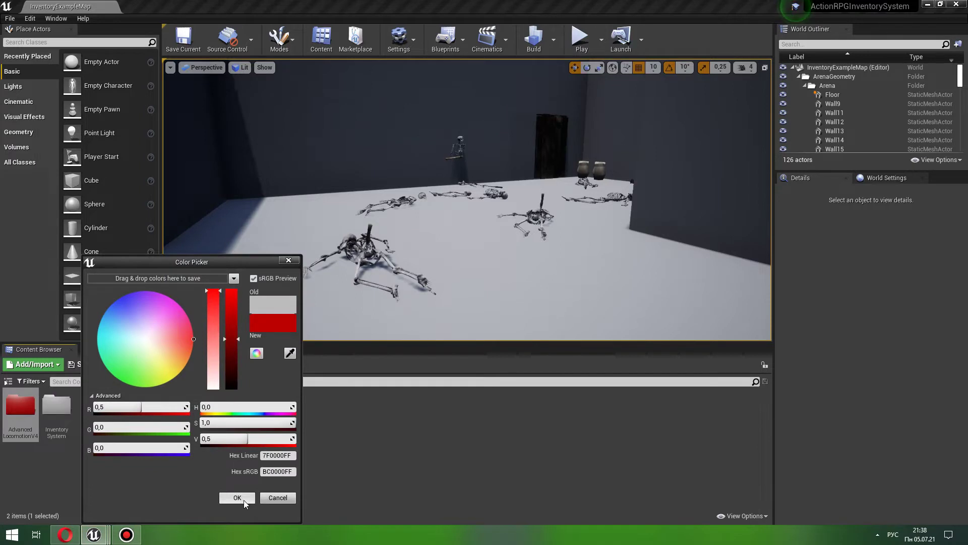
click(247, 499)
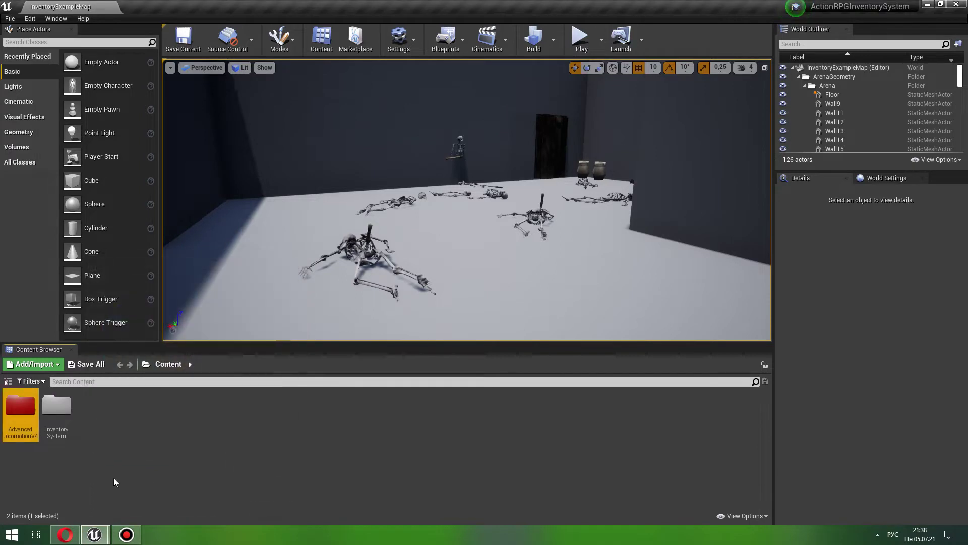
click(28, 20)
click(68, 161)
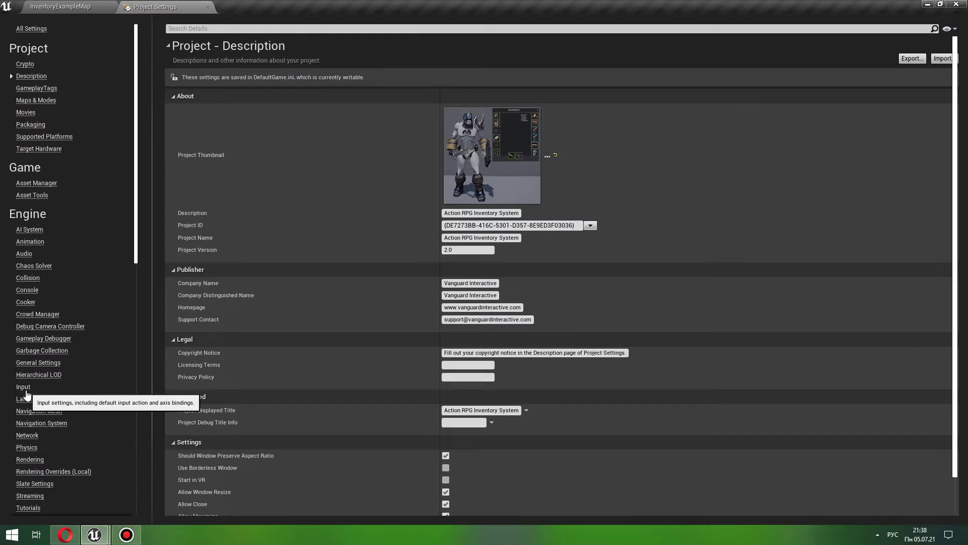
- Show the inventory project's Input settings with action and axis mappings expanded
click(31, 388)
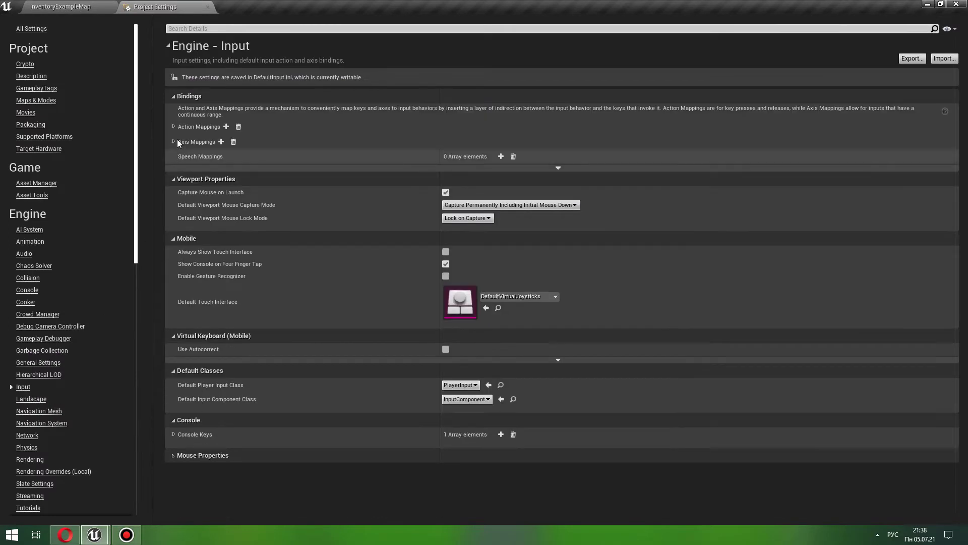
click(173, 127)
click(174, 155)
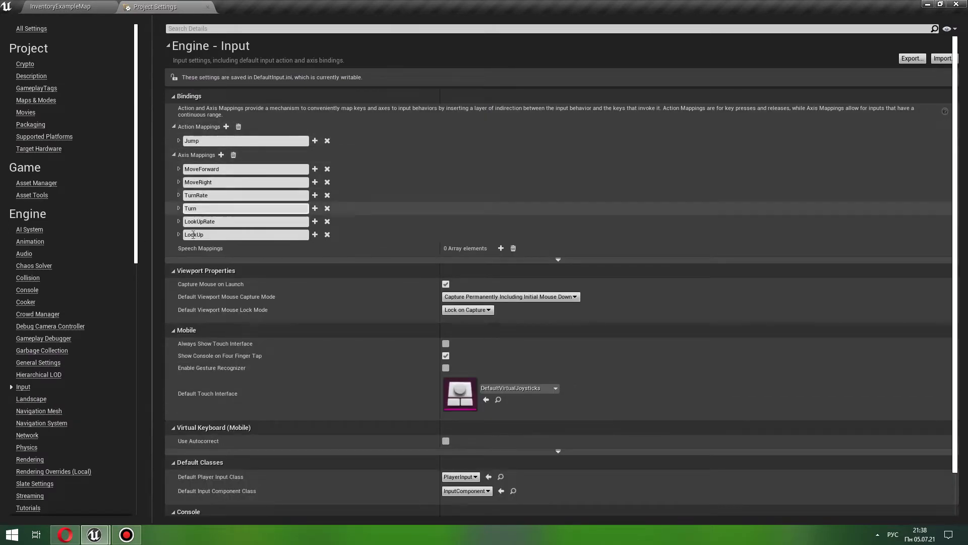
- Export the ALS project's input settings to a file in Downloads/Новая папка
mouse_move(99, 533)
click(73, 504)
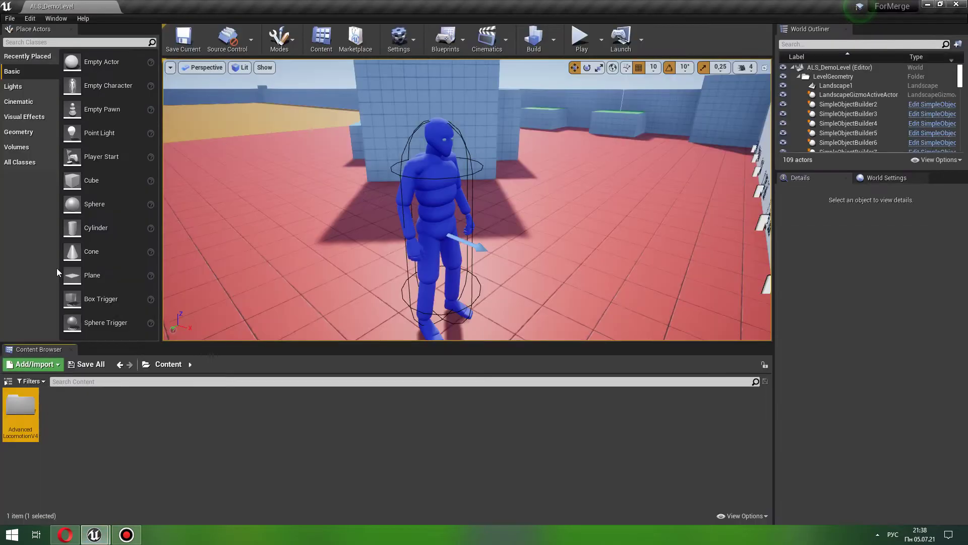
click(30, 18)
click(64, 165)
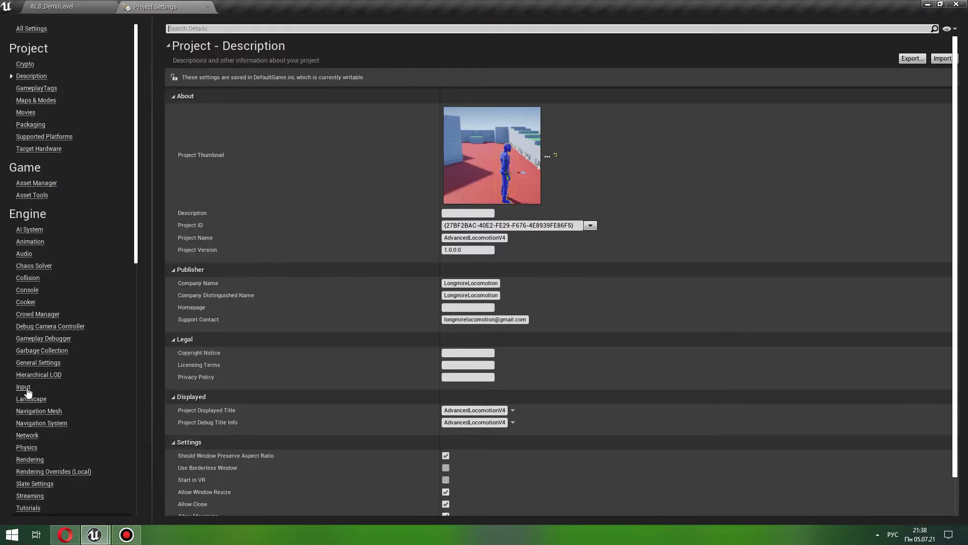
click(27, 389)
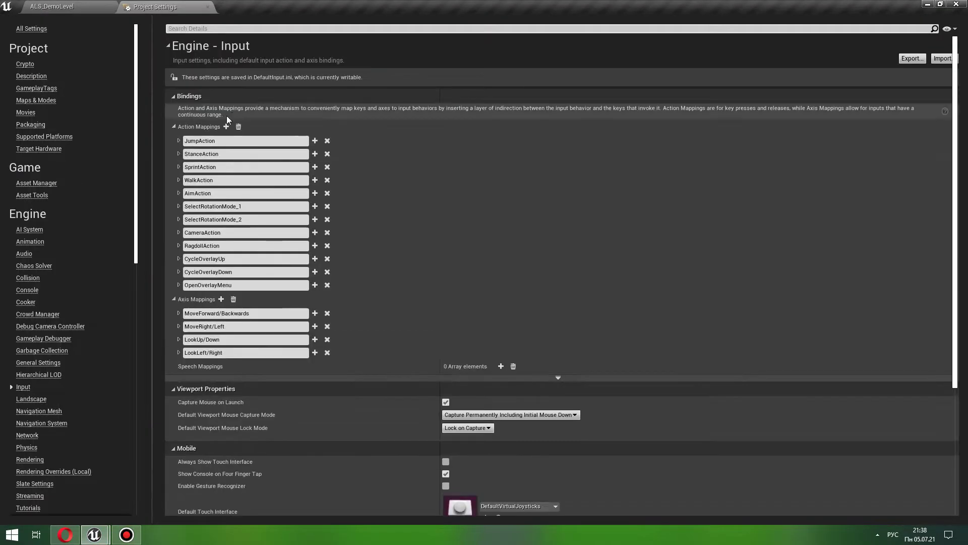
click(909, 59)
click(466, 290)
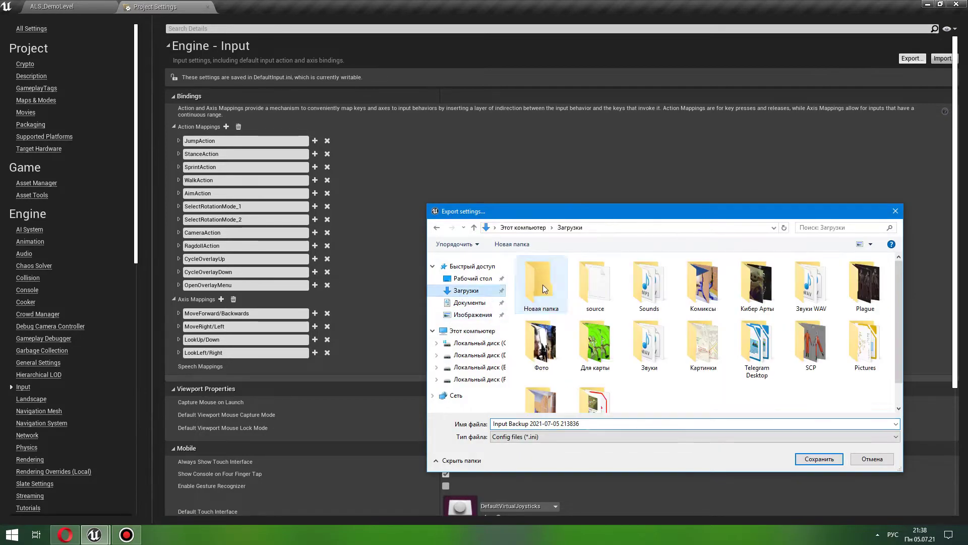
double_click(542, 293)
click(808, 460)
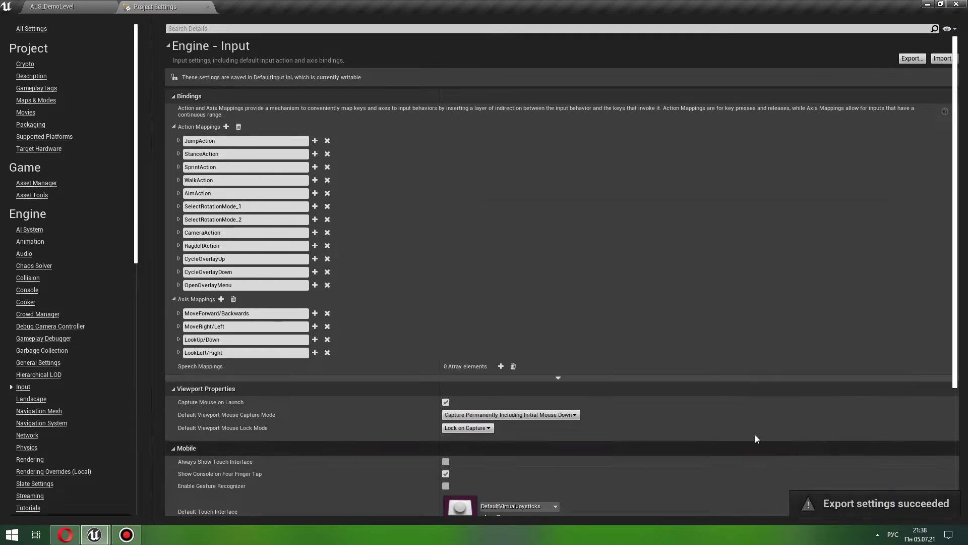
- Import the exported ALS input .ini into the inventory project's input settings
mouse_move(105, 535)
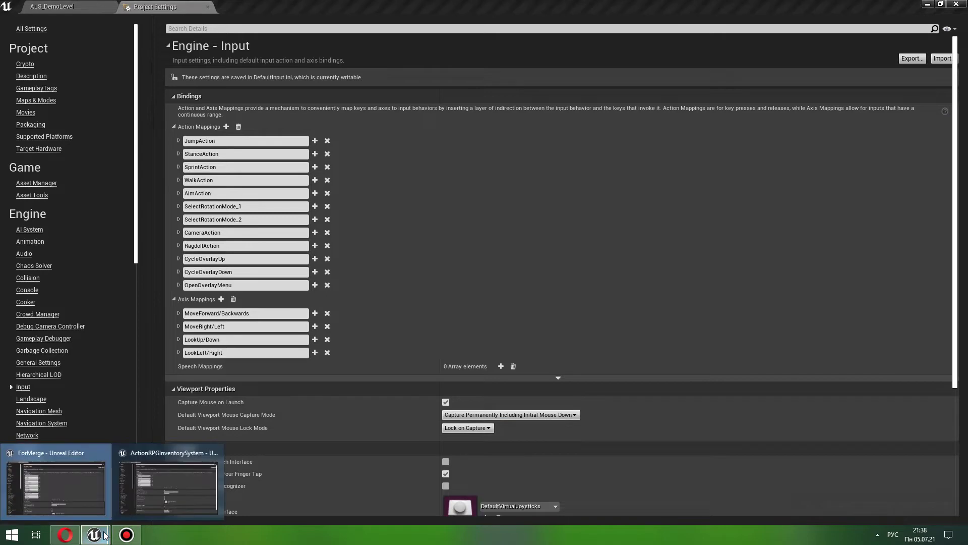
click(151, 489)
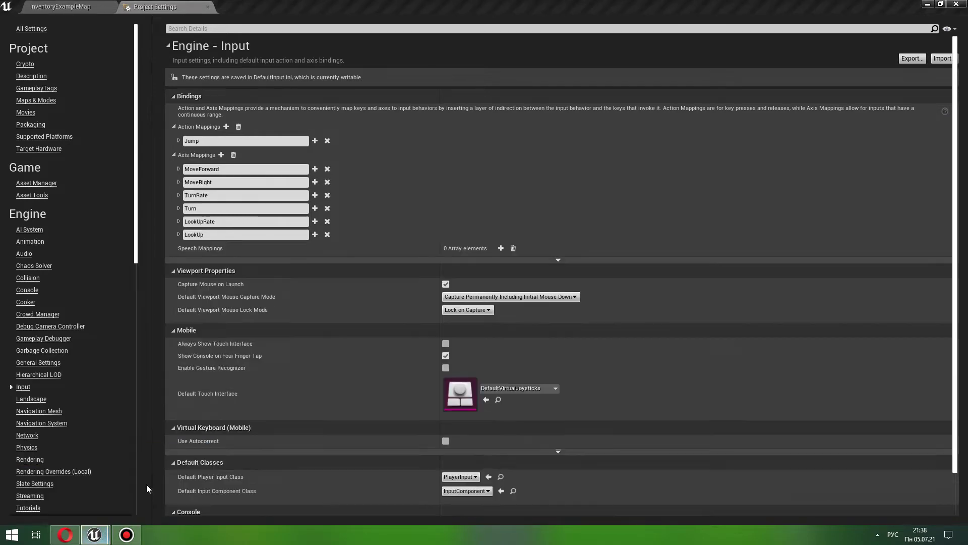
click(938, 60)
click(479, 291)
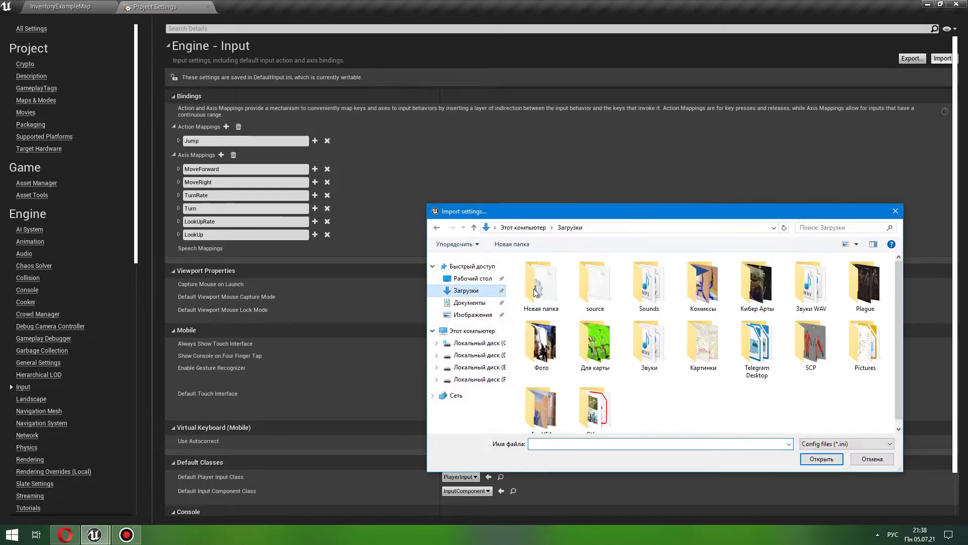
double_click(551, 288)
double_click(552, 300)
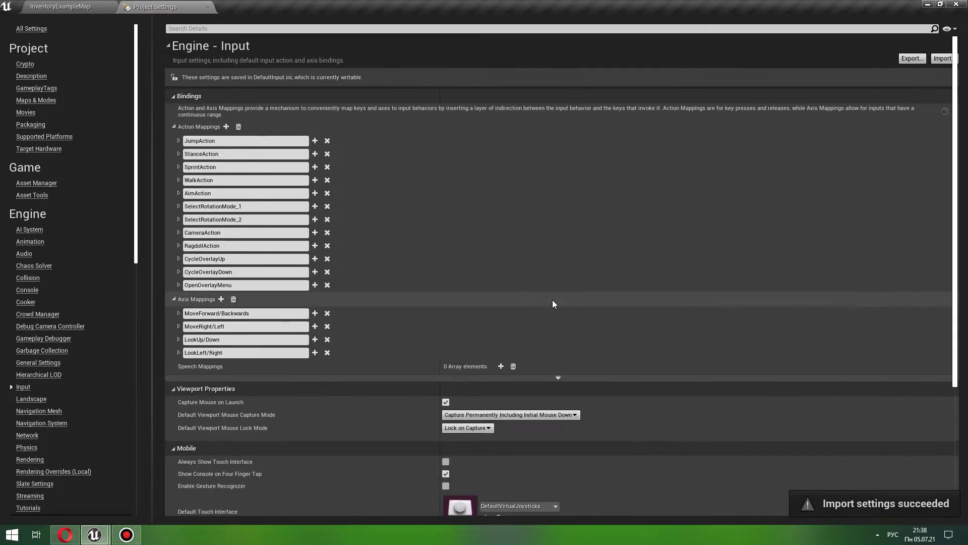
click(94, 6)
- Delete the Player Start from the inventory level
click(208, 7)
right_drag(437, 267, 437, 268)
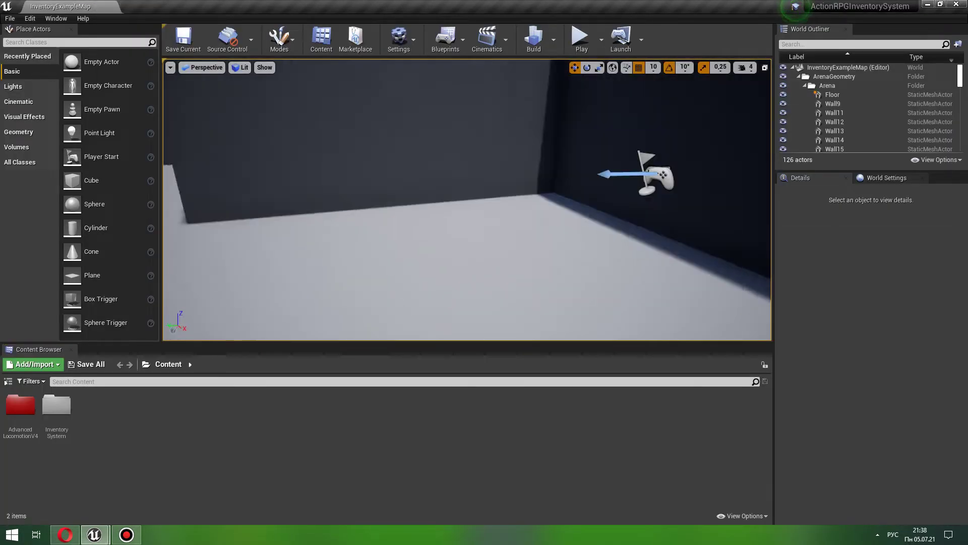
right_drag(534, 161, 535, 161)
click(532, 161)
key(Delete)
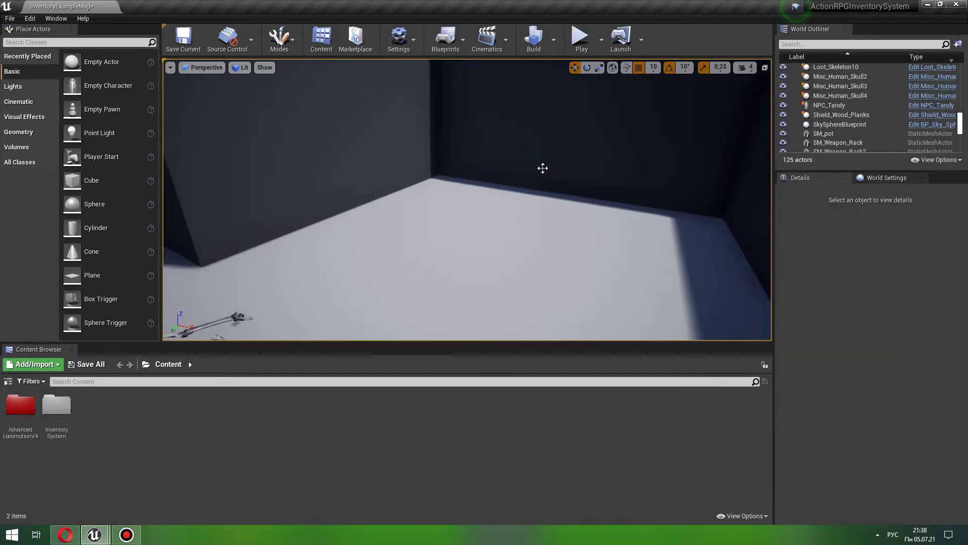
- Place ALS_AnimMan_CharacterBP from AdvancedLocomotionV4/Blueprints/CharacterLogic into the level
double_click(20, 405)
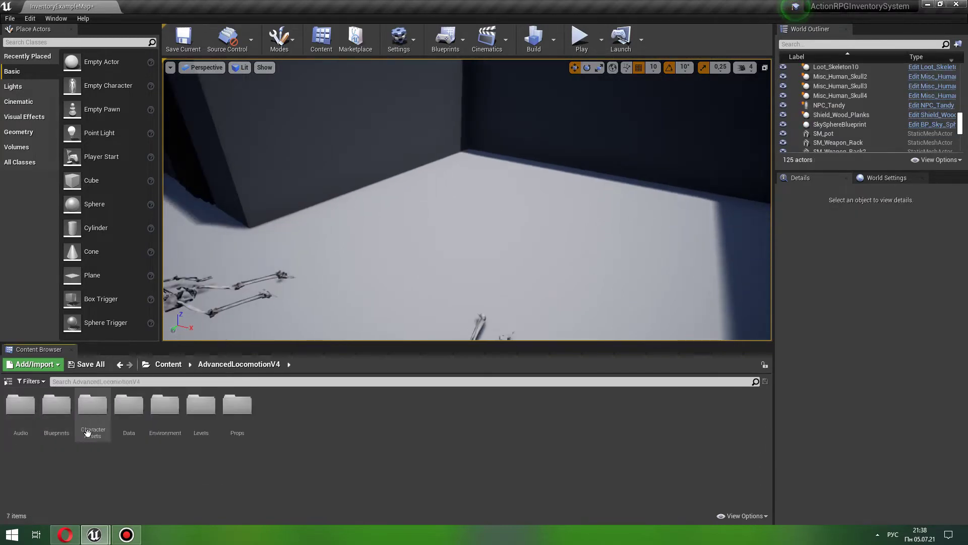
double_click(68, 425)
double_click(93, 409)
click(64, 429)
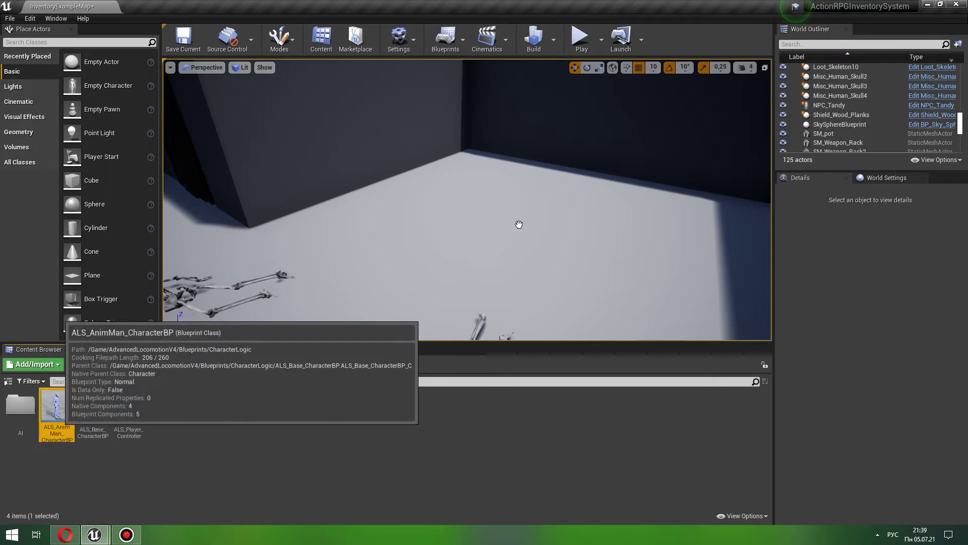
drag(519, 224, 537, 184)
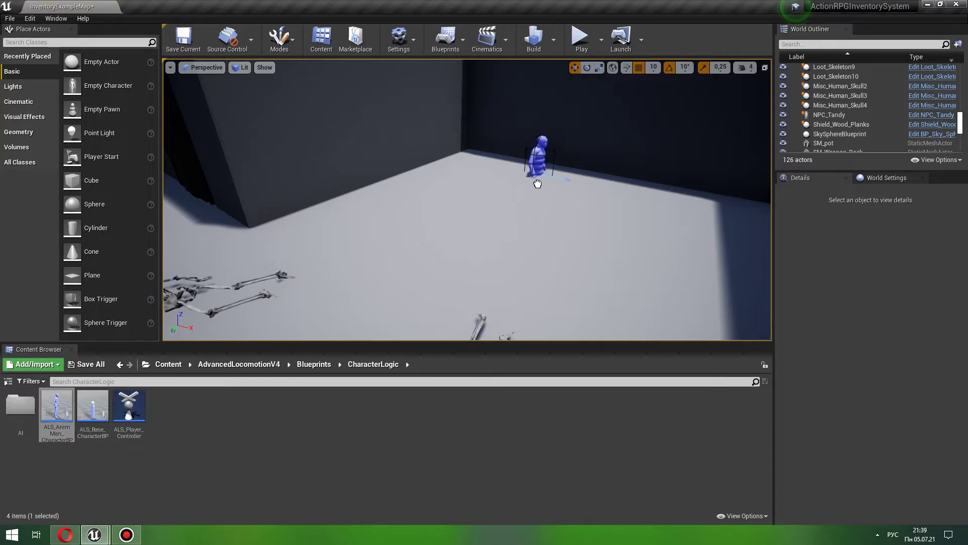
- Rotate the placed character and set its Auto Possess Player to Player 0
mouse_move(519, 216)
mouse_down()
mouse_move(555, 191)
mouse_move(464, 187)
mouse_up()
click(587, 67)
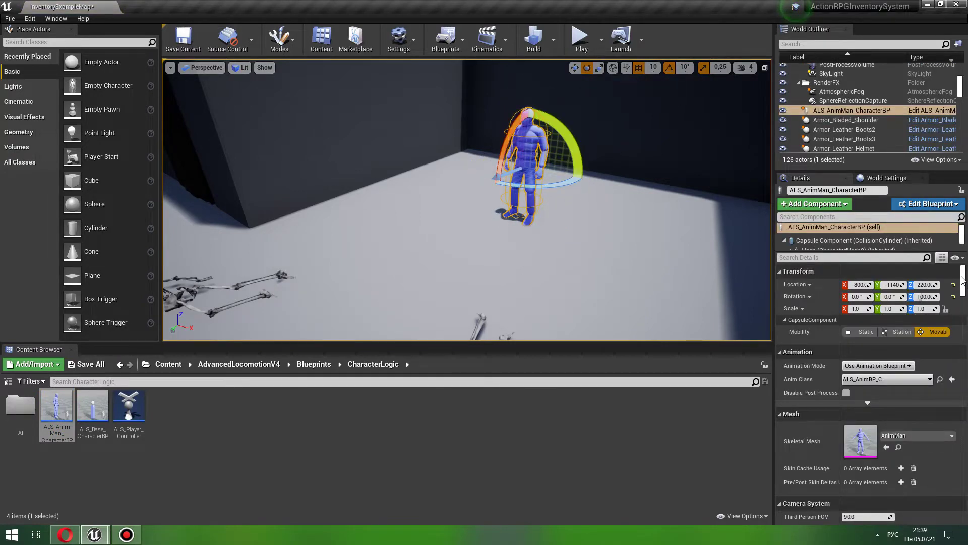
scroll(962, 340, down, 3)
scroll(962, 339, down, 10)
scroll(882, 322, up, 1)
click(868, 313)
click(857, 328)
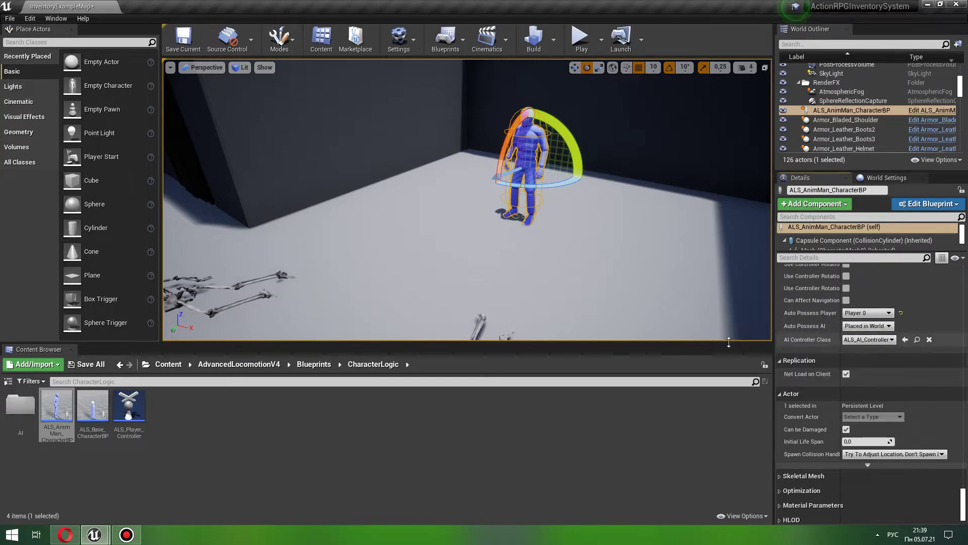
- Browse to AdvancedLocomotionV4/CharacterAssets/MannequinSkeleton in the Content Browser
click(238, 364)
double_click(100, 448)
double_click(101, 452)
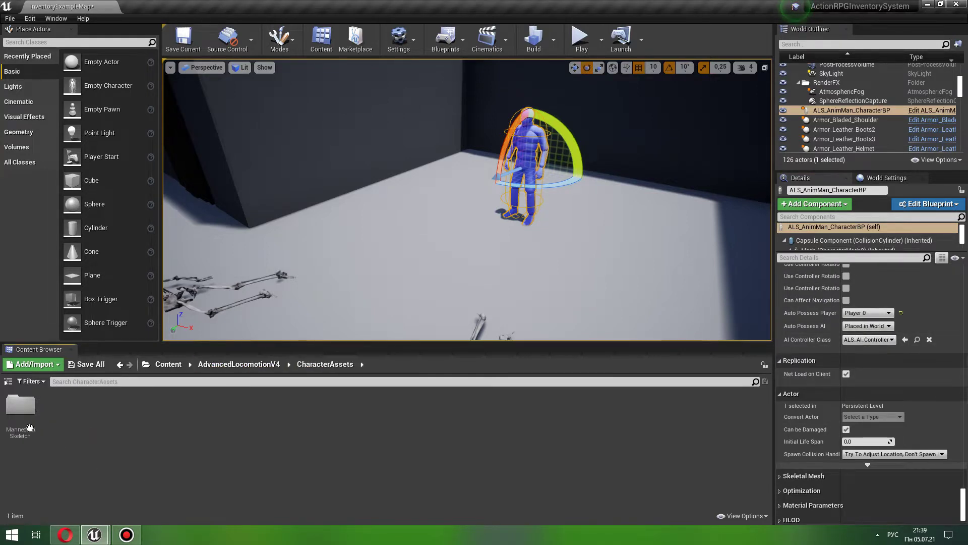
- Open ALS_Mannequin_Skeleton and InventorySystem/Character/Mesh/SK_Mannequin_Skeleton, selecting its LeftRing socket
double_click(201, 408)
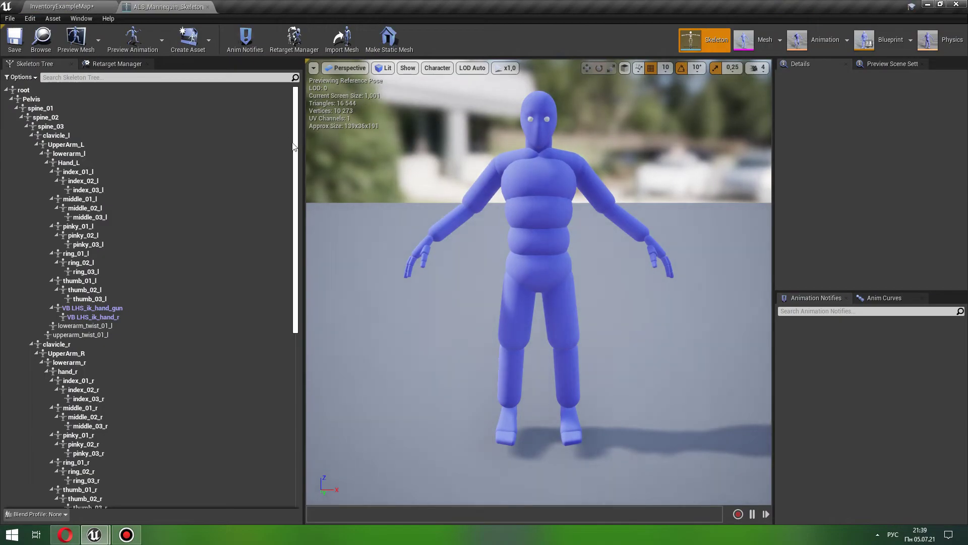
click(60, 7)
click(173, 364)
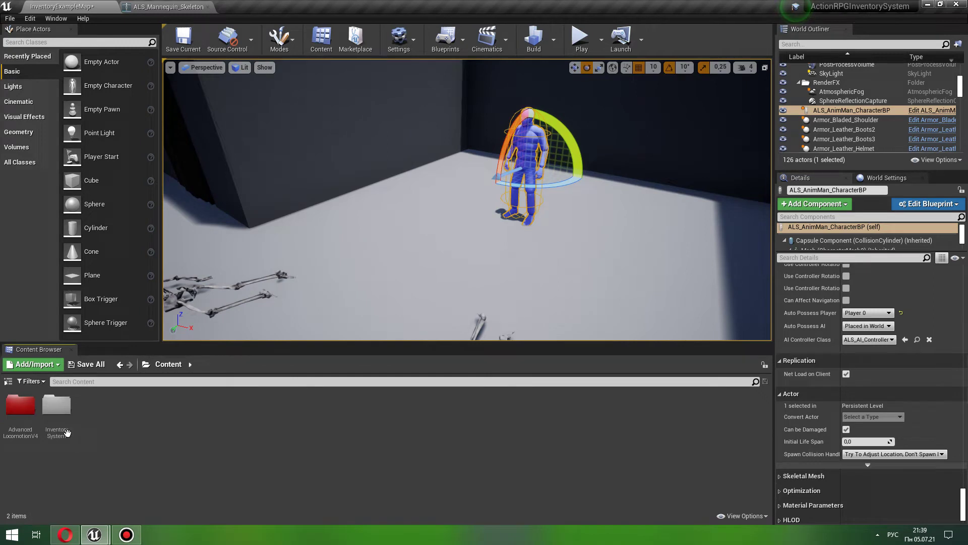
double_click(58, 414)
double_click(96, 428)
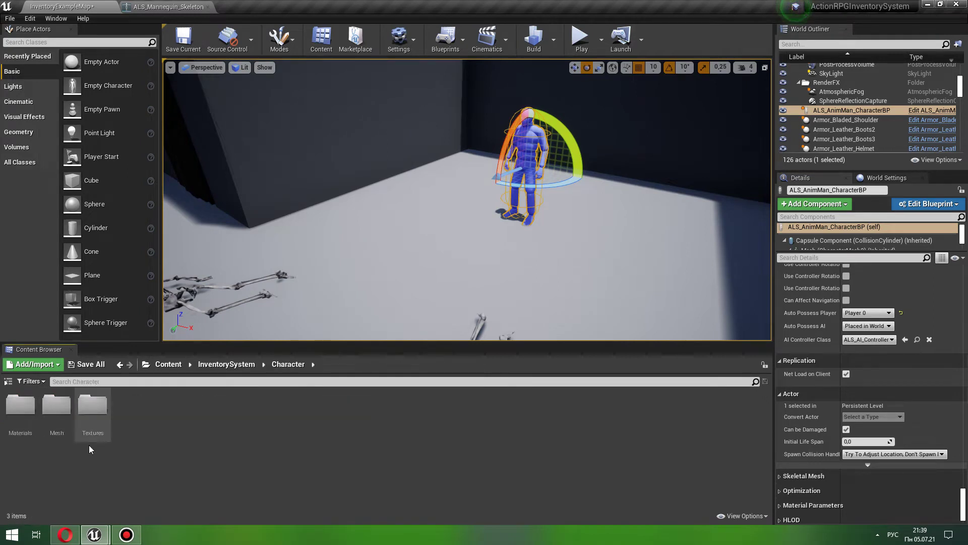
double_click(57, 409)
double_click(94, 428)
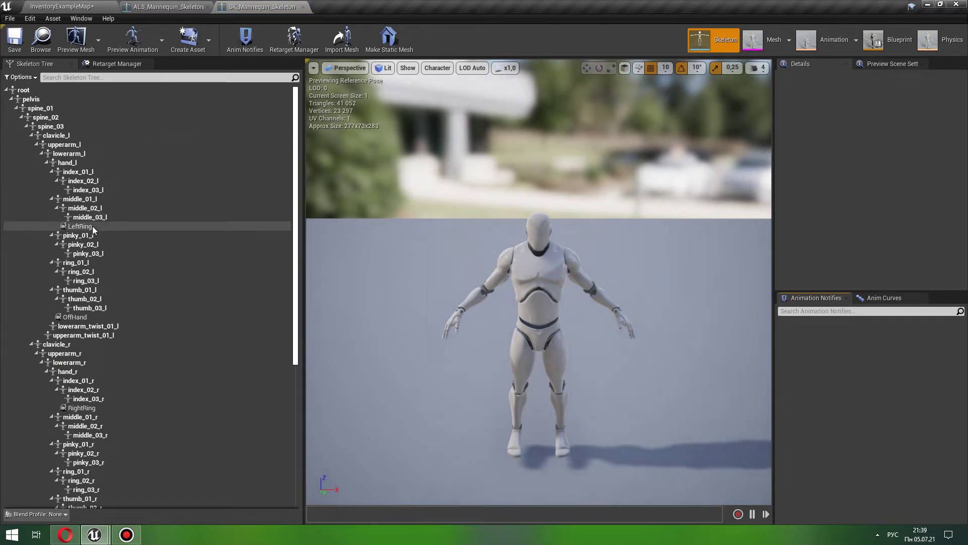
click(94, 226)
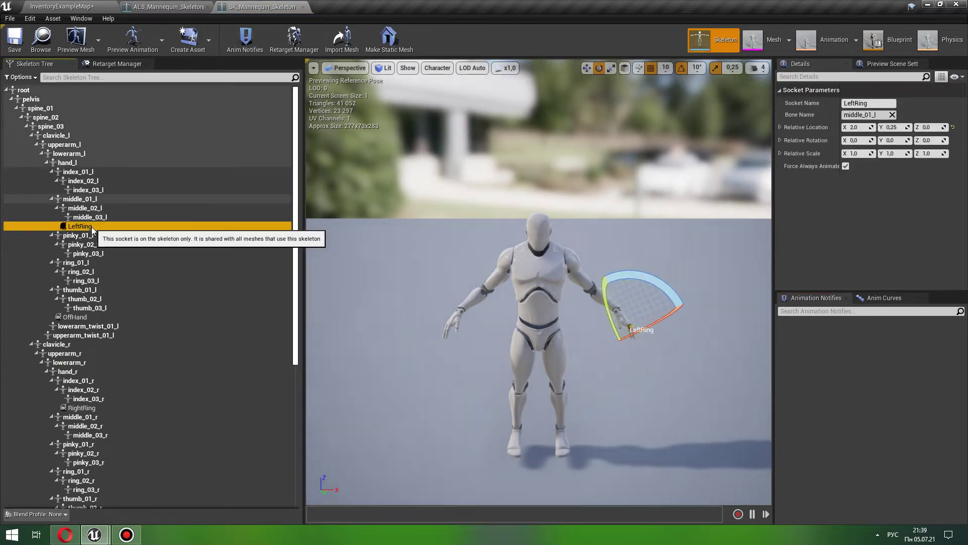
- Copy the LeftRing, OffHand, RightRing and MainHand sockets from SK_Mannequin_Skeleton
ctrl+click(80, 317)
scroll(94, 288, down, 3)
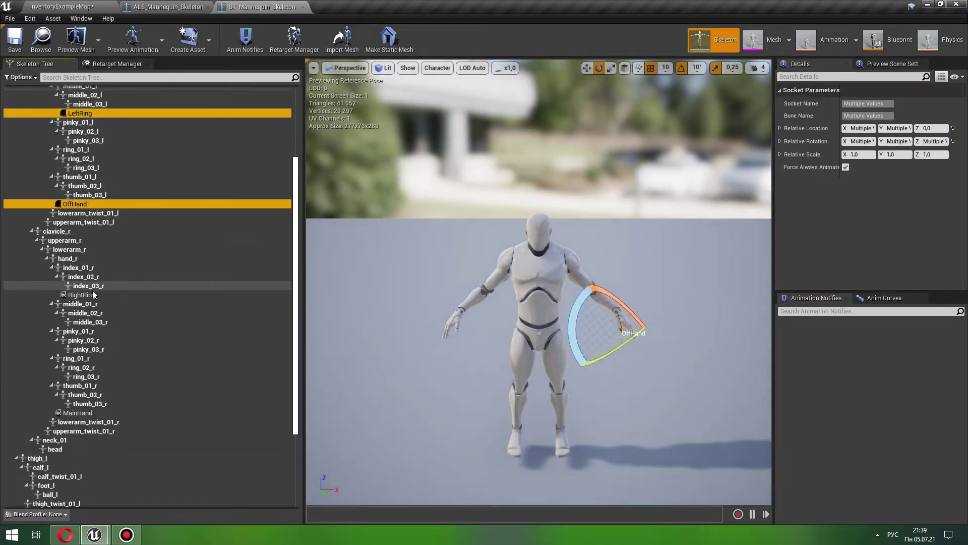
ctrl+click(96, 295)
scroll(100, 293, down, 3)
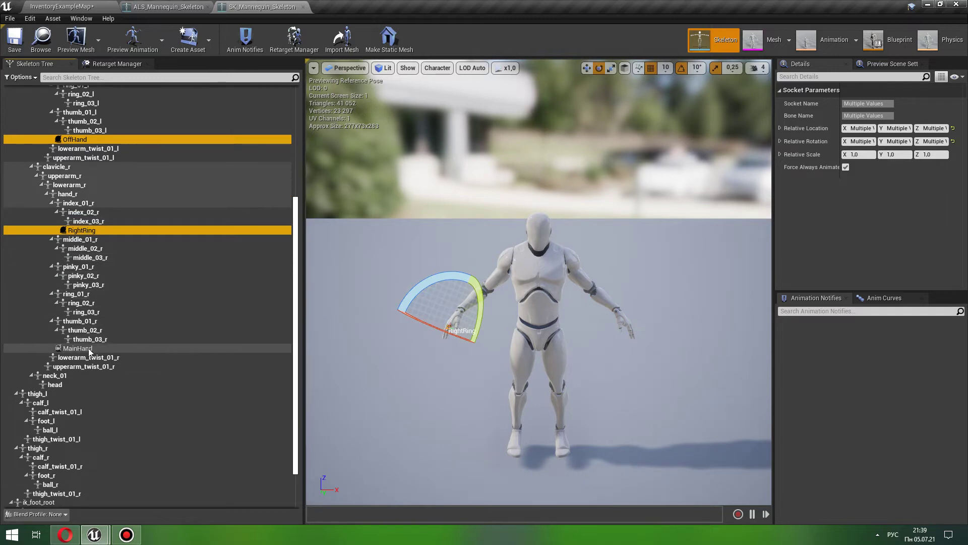
ctrl+click(89, 348)
right_click(89, 348)
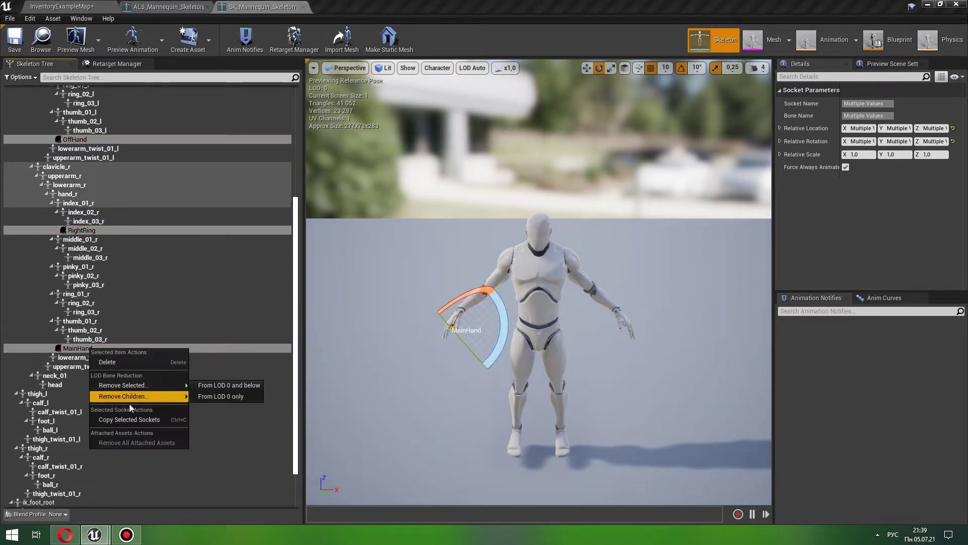
click(129, 419)
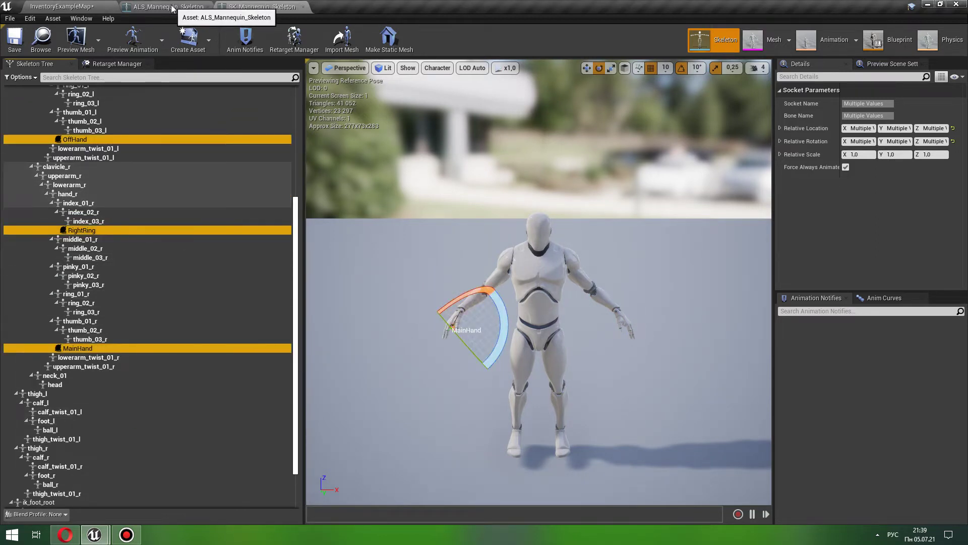
- Paste the copied sockets onto the root bone of ALS_Mannequin_Skeleton
click(171, 7)
click(44, 89)
right_click(43, 89)
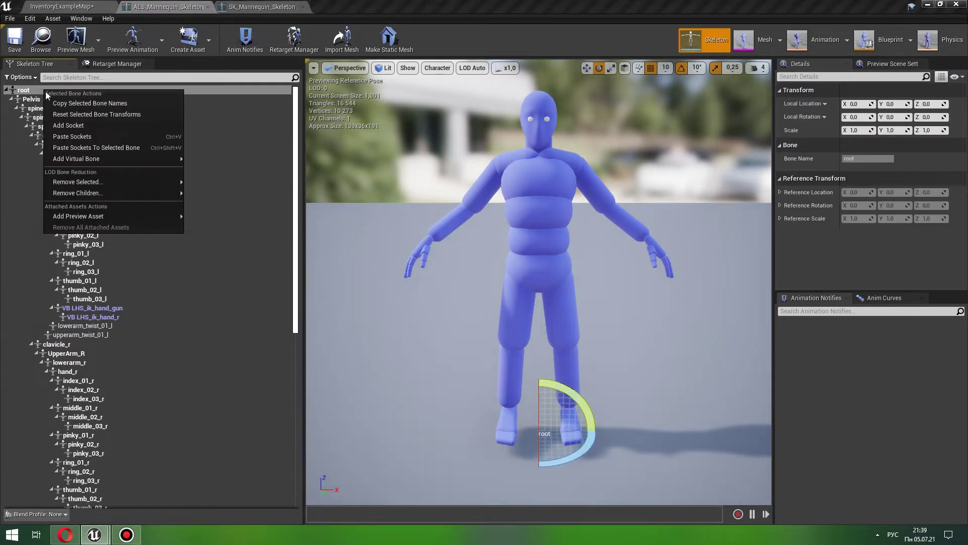
click(92, 136)
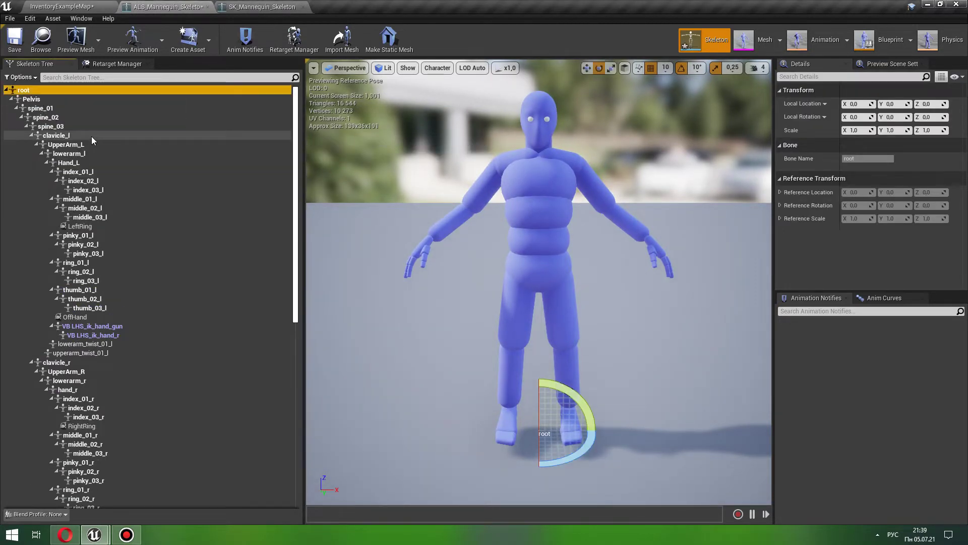
- Check the four pasted sockets' placement, then close both skeleton editors
click(83, 226)
click(89, 316)
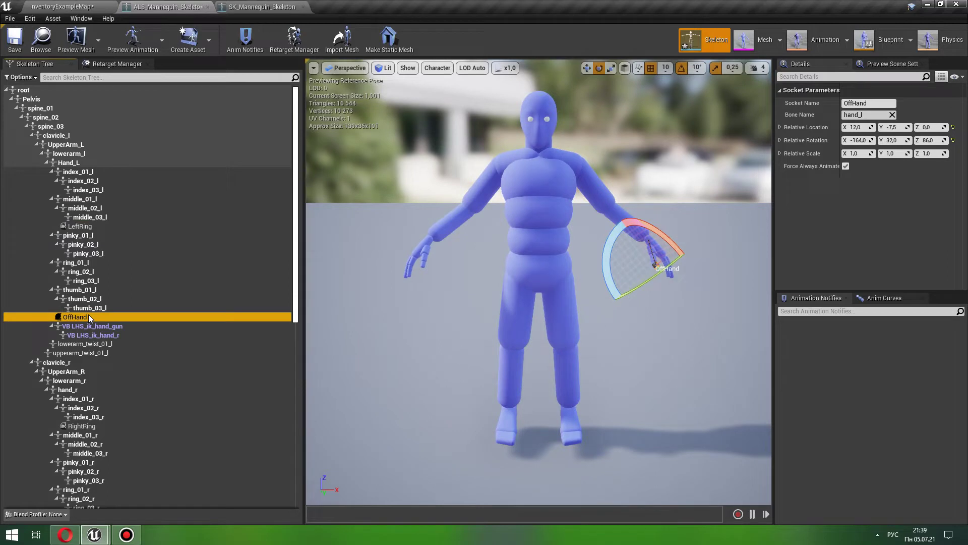
scroll(88, 316, down, 4)
click(86, 314)
scroll(93, 315, down, 3)
click(92, 334)
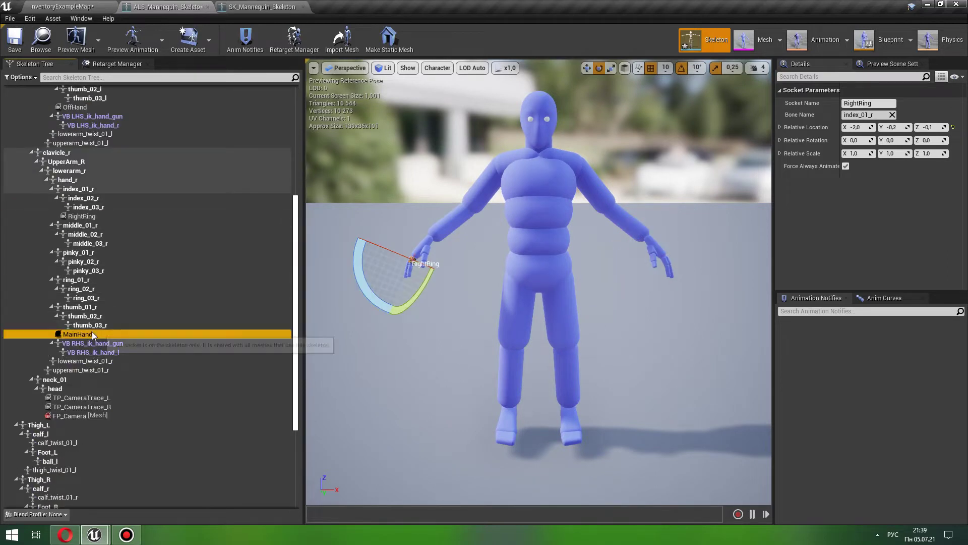
click(208, 7)
click(208, 7)
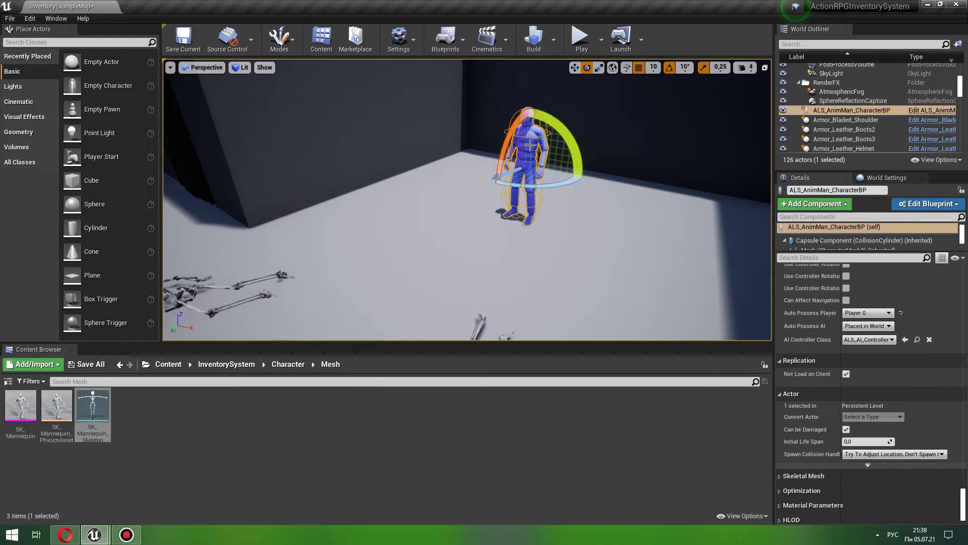
- Open the placed character's ALS_AnimMan_CharacterBP and its parent ALS_Base_CharacterBP
right_click(528, 145)
click(565, 159)
double_click(58, 414)
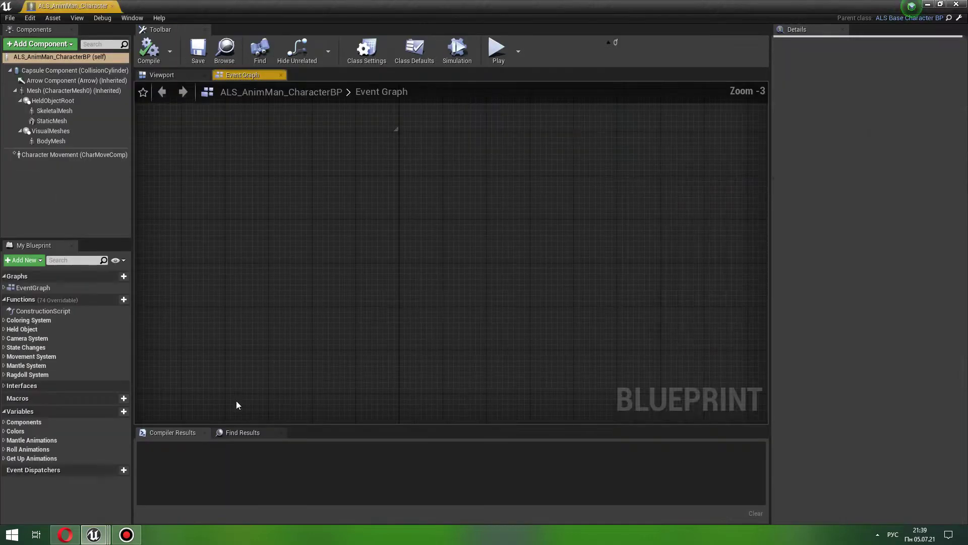
click(188, 8)
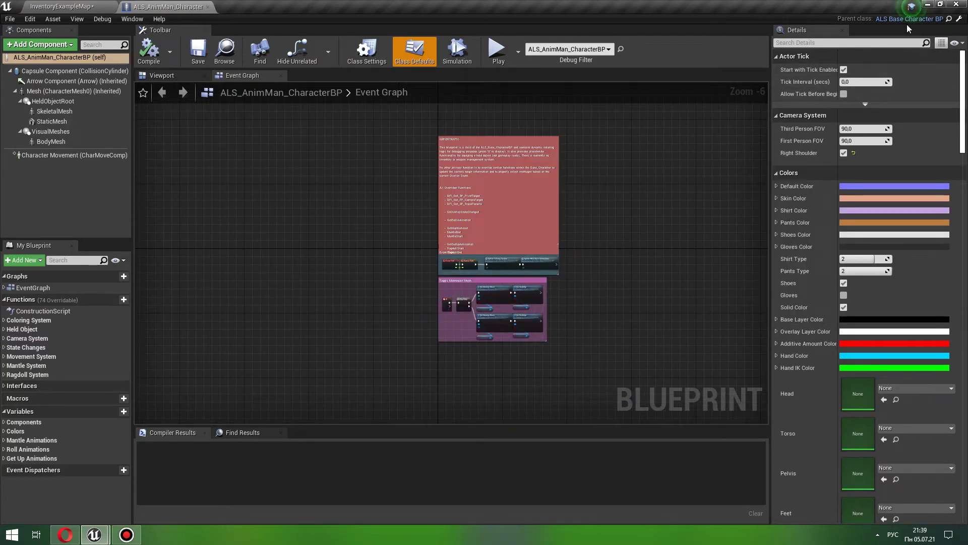
click(959, 22)
click(175, 77)
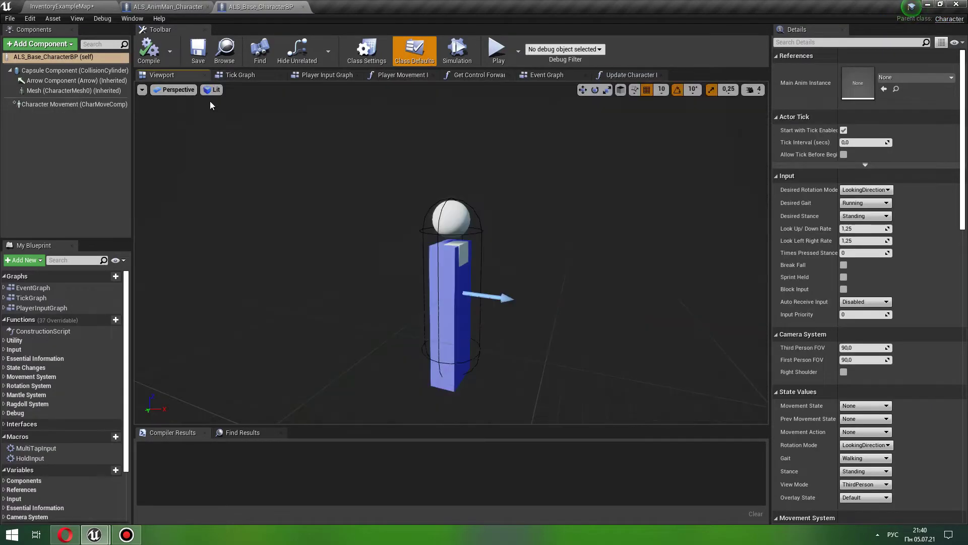
- Filter InventorySystem to Blueprints and open the InventoryPlayerCharacter blueprint
click(64, 5)
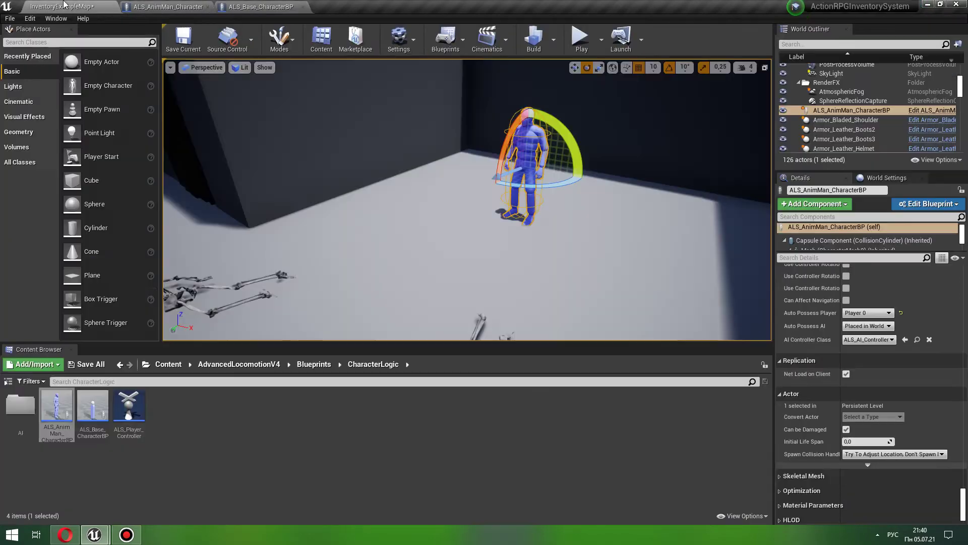
click(168, 364)
double_click(57, 406)
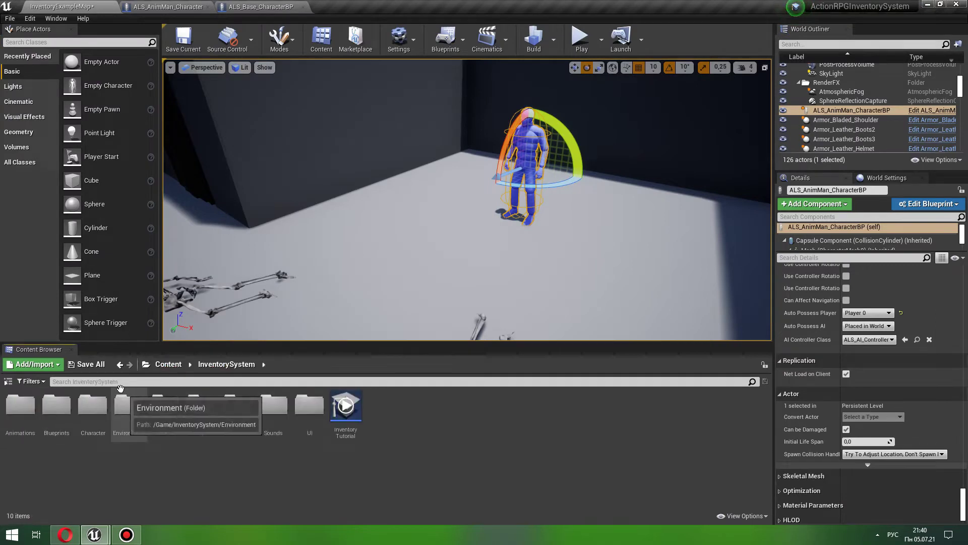
click(36, 382)
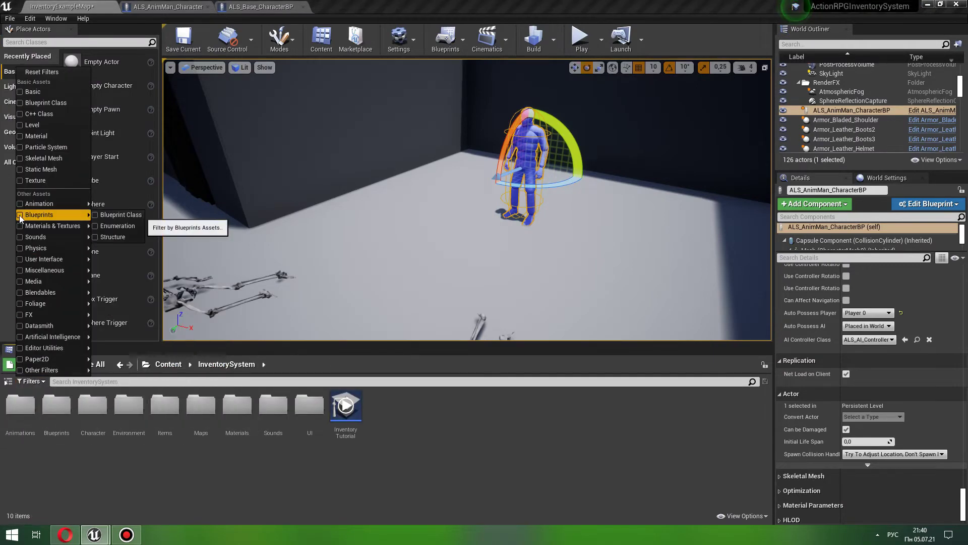
click(20, 214)
click(457, 370)
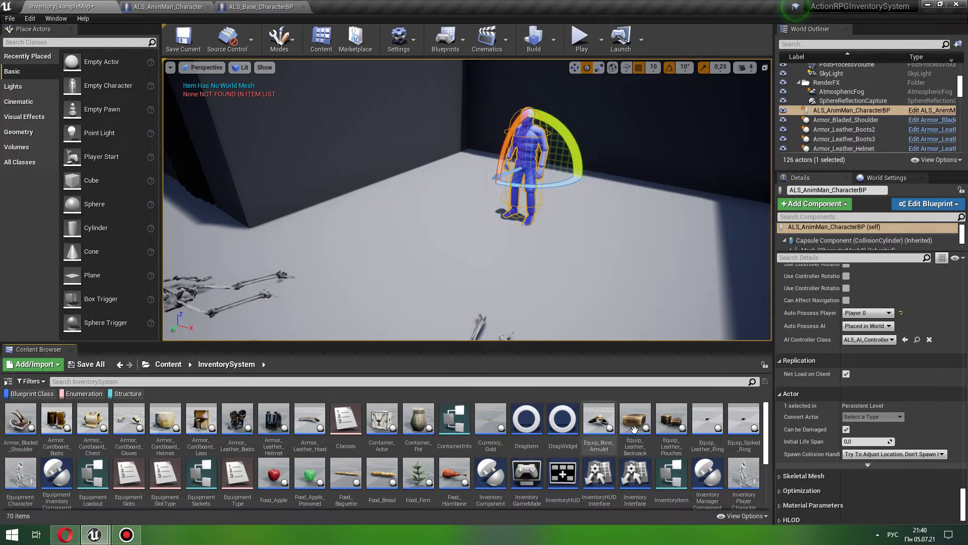
double_click(744, 480)
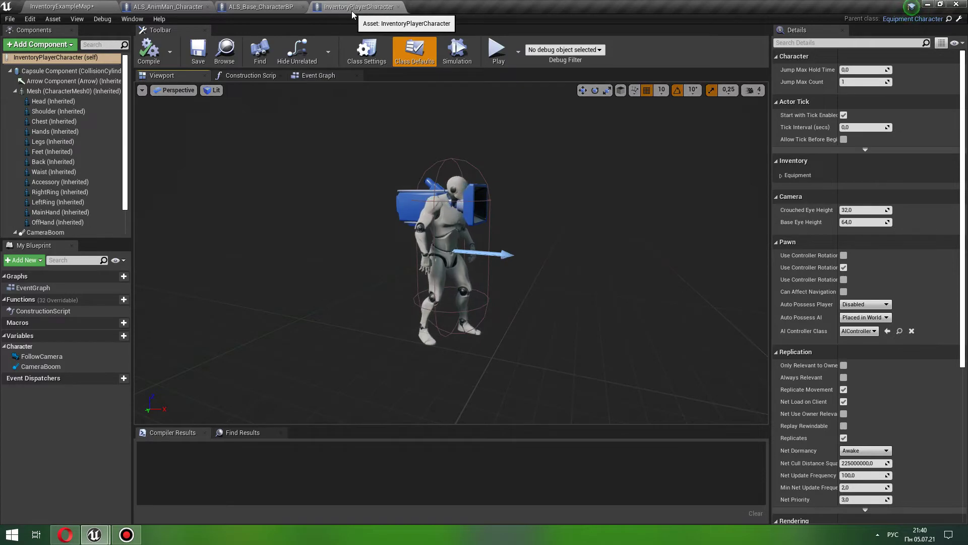
click(255, 10)
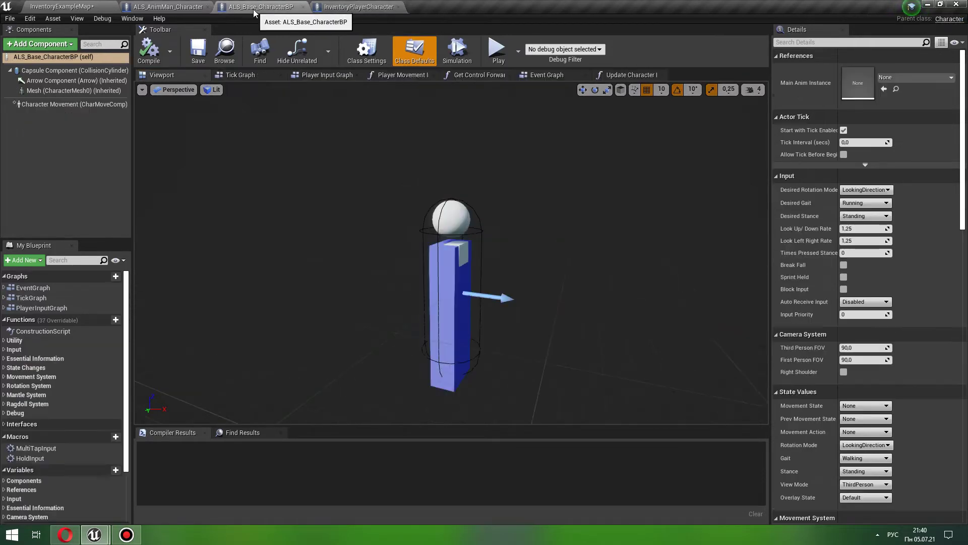
- Set ALS_Base_CharacterBP's parent class to InventoryPlayerCharacter in Class Settings and save
click(366, 50)
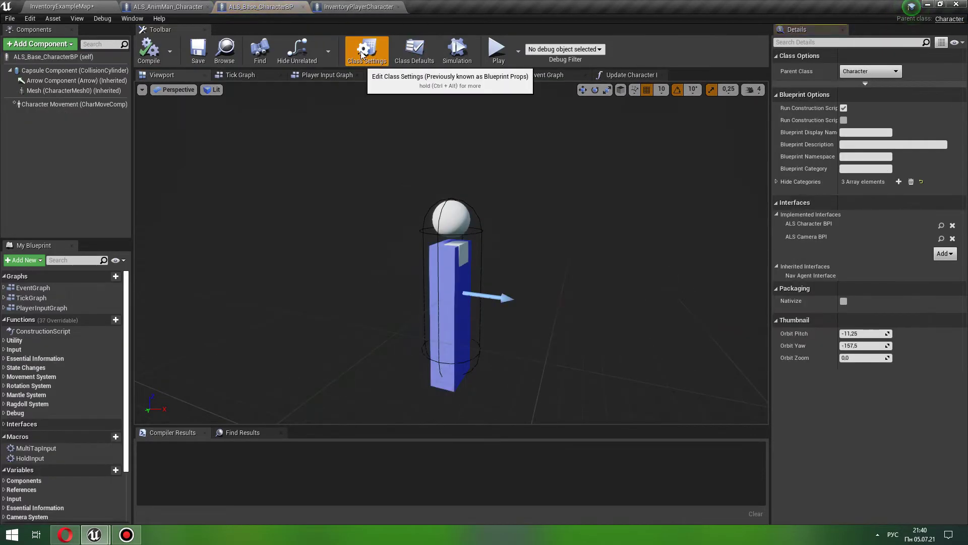
click(858, 72)
text(inve)
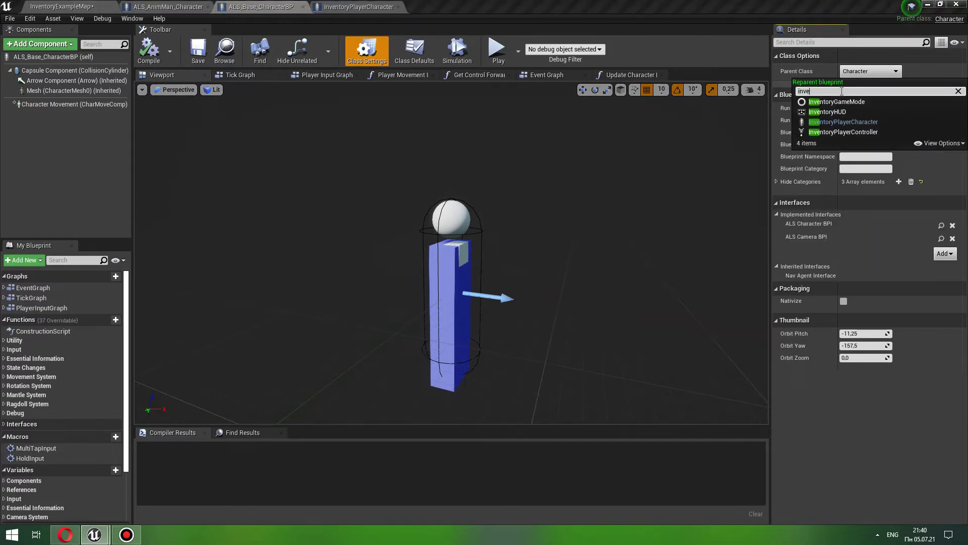
click(838, 123)
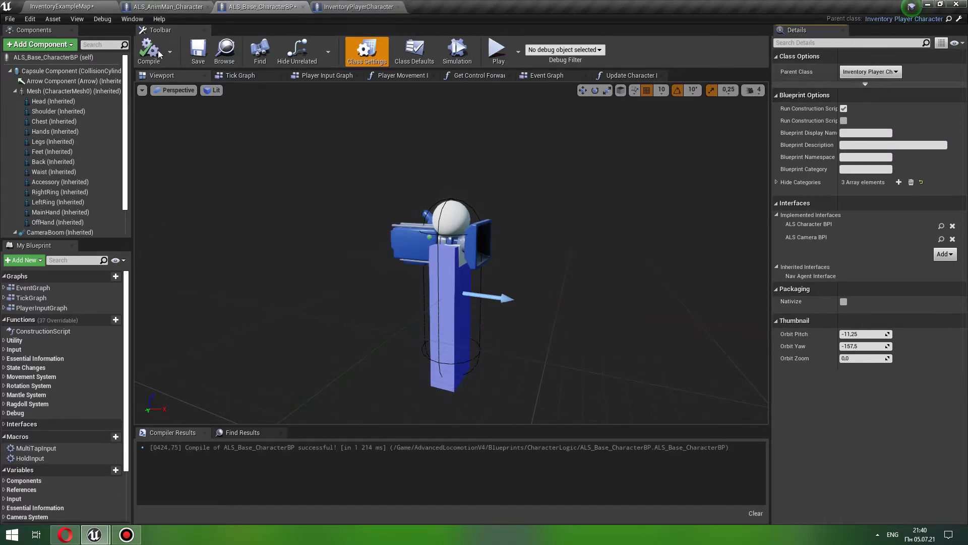
click(197, 58)
click(80, 9)
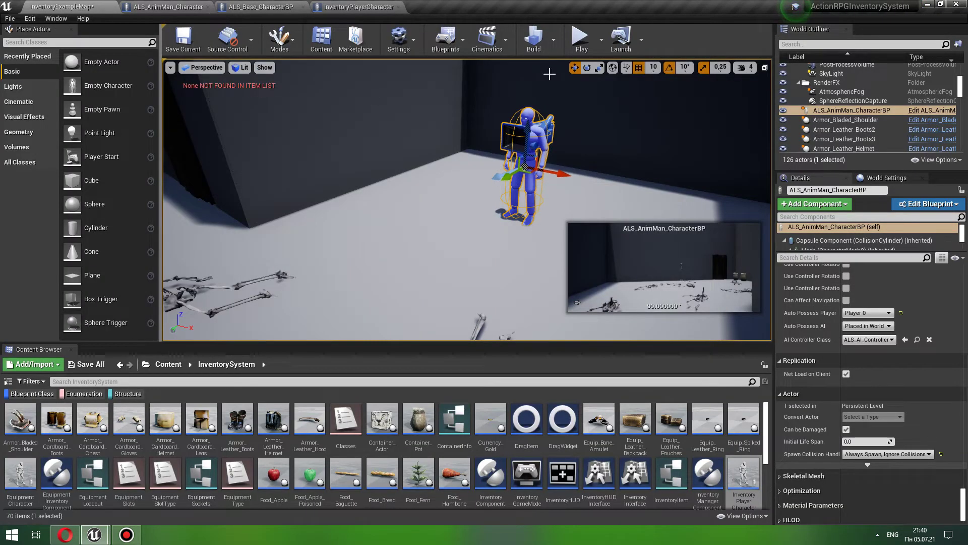
click(582, 48)
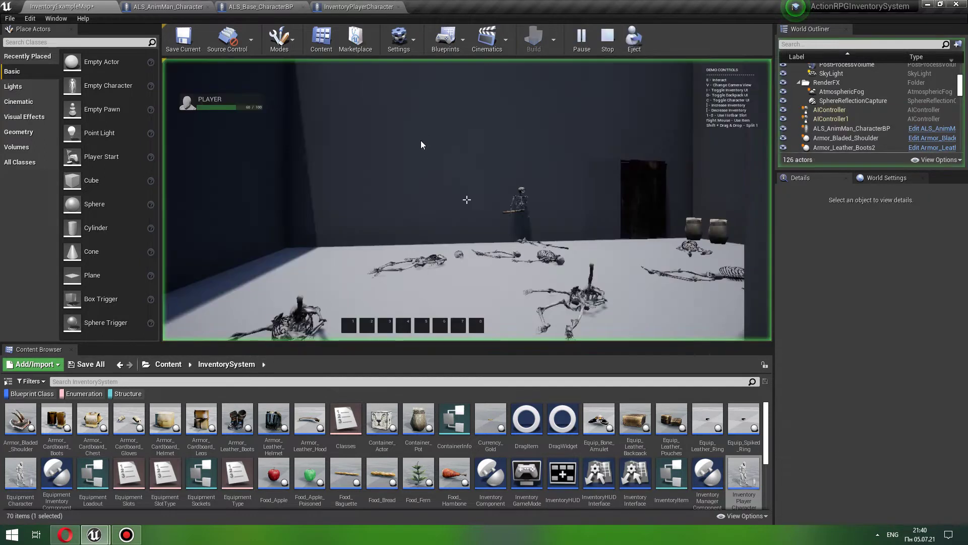
click(430, 170)
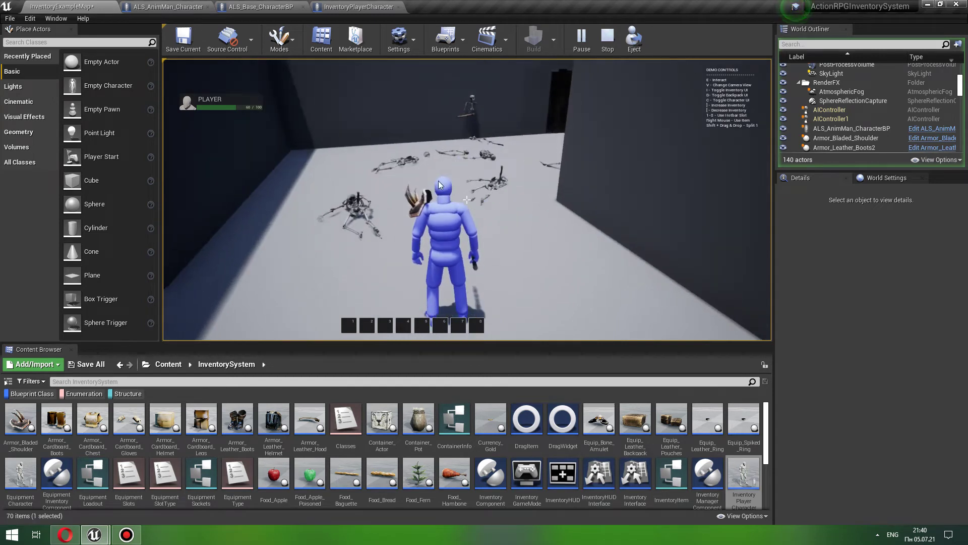
key(Escape)
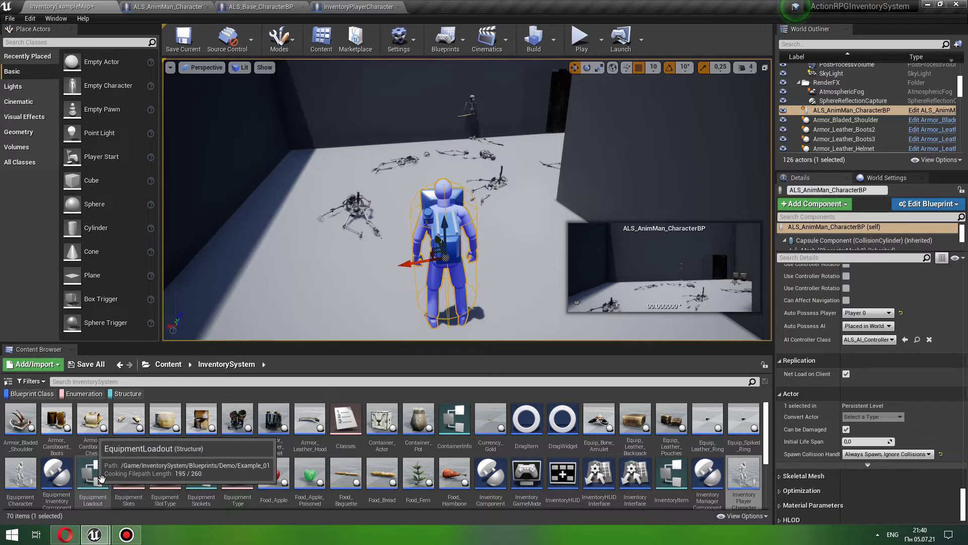
scroll(112, 472, down, 2)
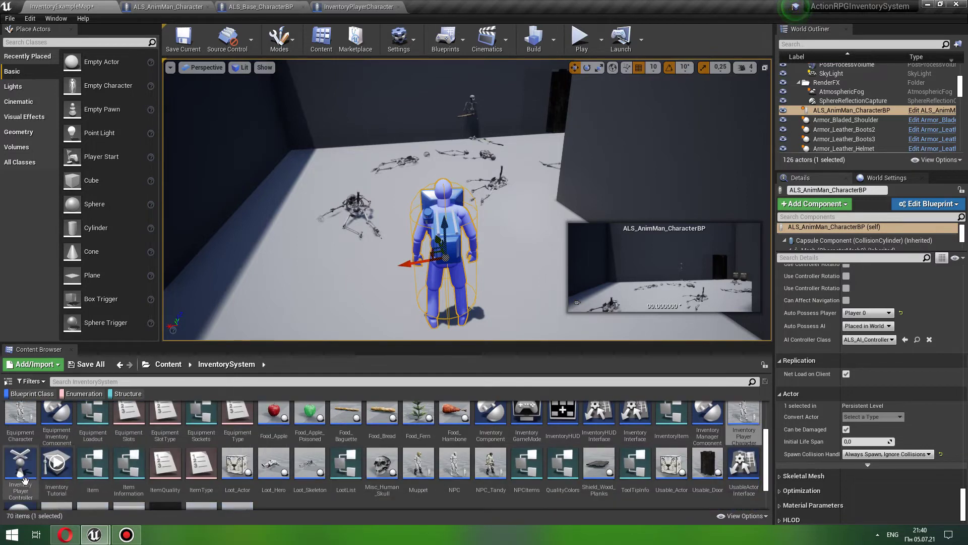
- In InventoryPlayerController's InitializePlayer, wire SET HUDReference straight to Initialize Inventory Manager UI, then compile
double_click(21, 472)
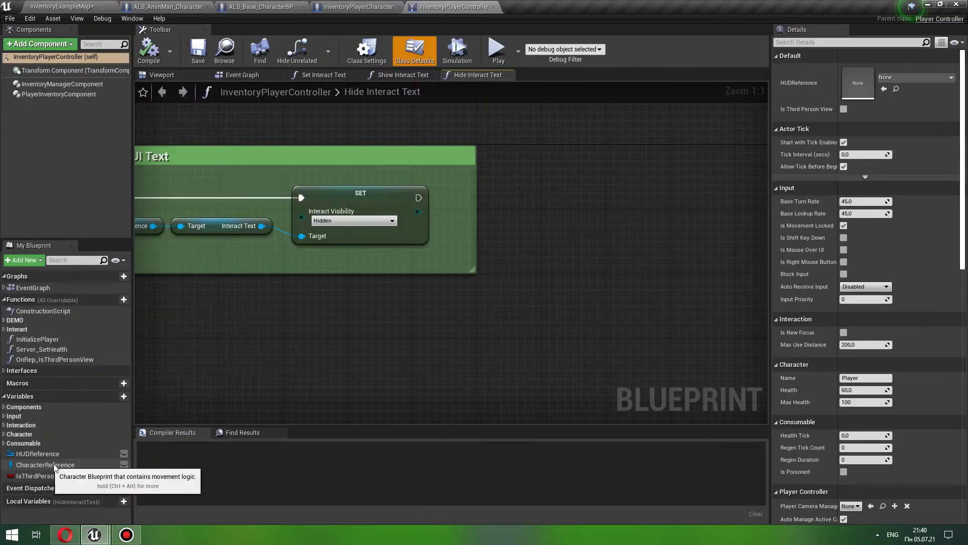
right_drag(251, 340, 454, 337)
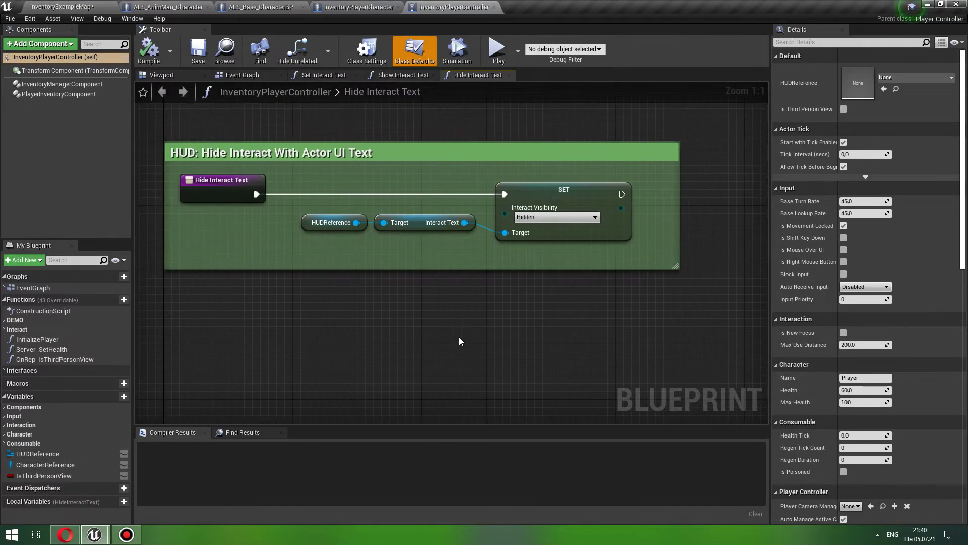
double_click(44, 340)
scroll(555, 260, up, 6)
right_drag(546, 261, 411, 327)
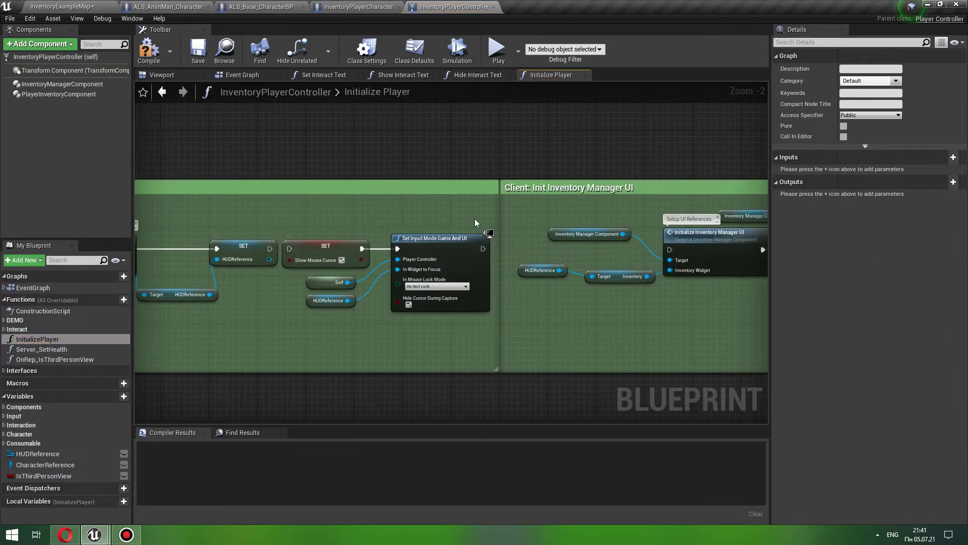
drag(475, 219, 314, 326)
drag(352, 244, 364, 285)
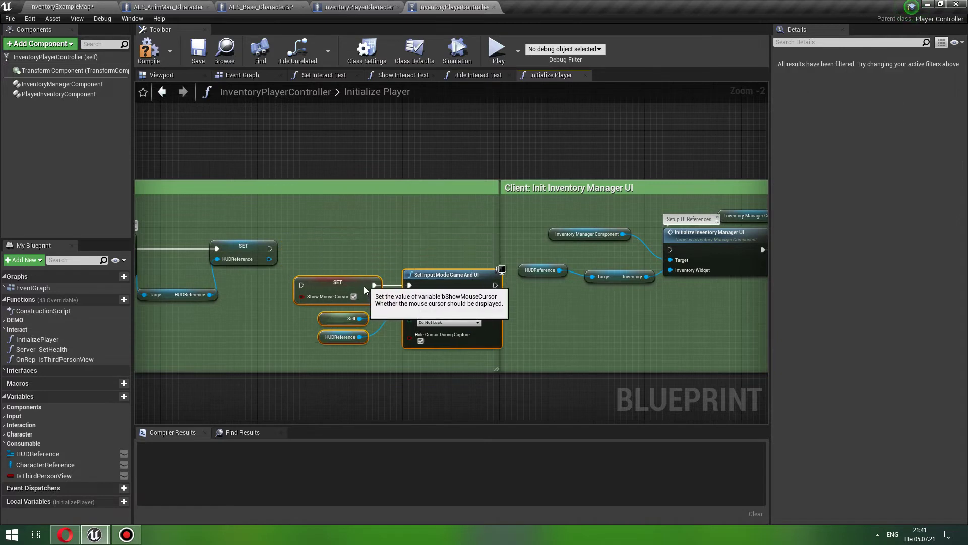
click(283, 250)
drag(268, 248, 670, 252)
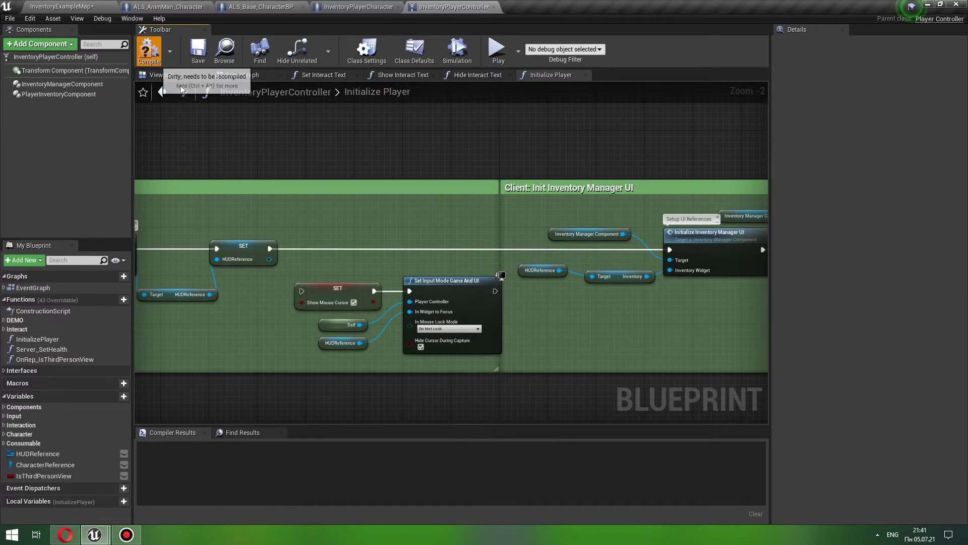
click(148, 51)
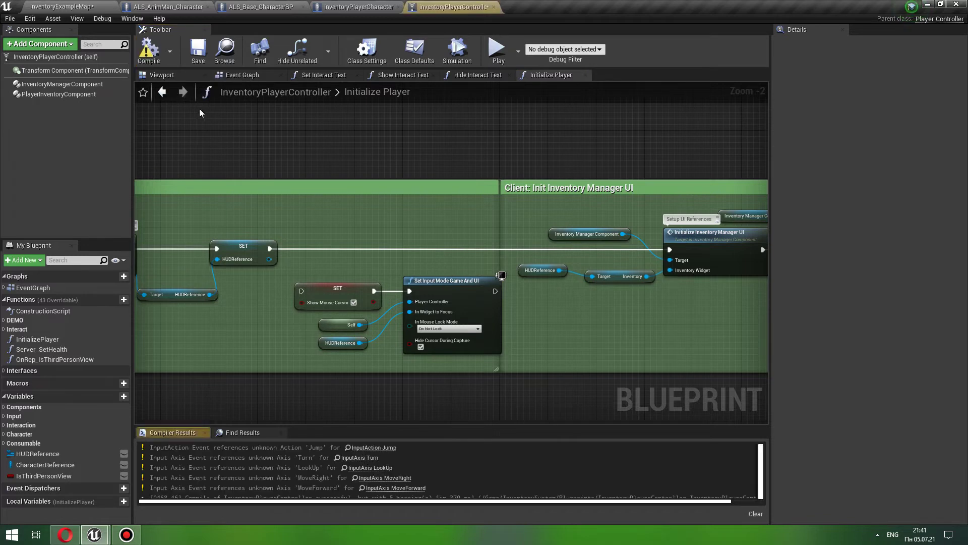
- In the Event Graph, add a Flip Flop node after Right Mouse Button Pressed
click(243, 77)
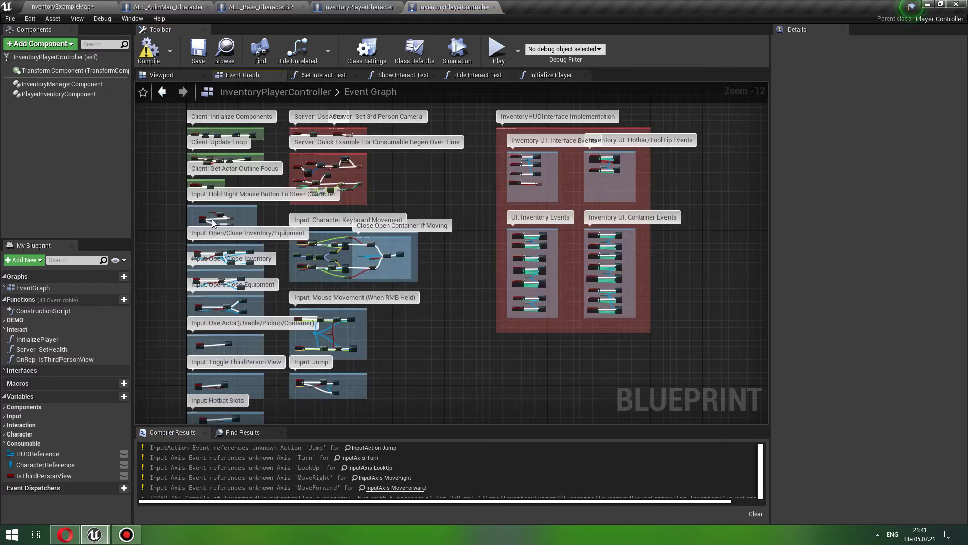
scroll(331, 208, up, 4)
scroll(343, 222, up, 4)
scroll(358, 235, up, 2)
scroll(370, 247, up, 2)
right_drag(370, 247, 280, 301)
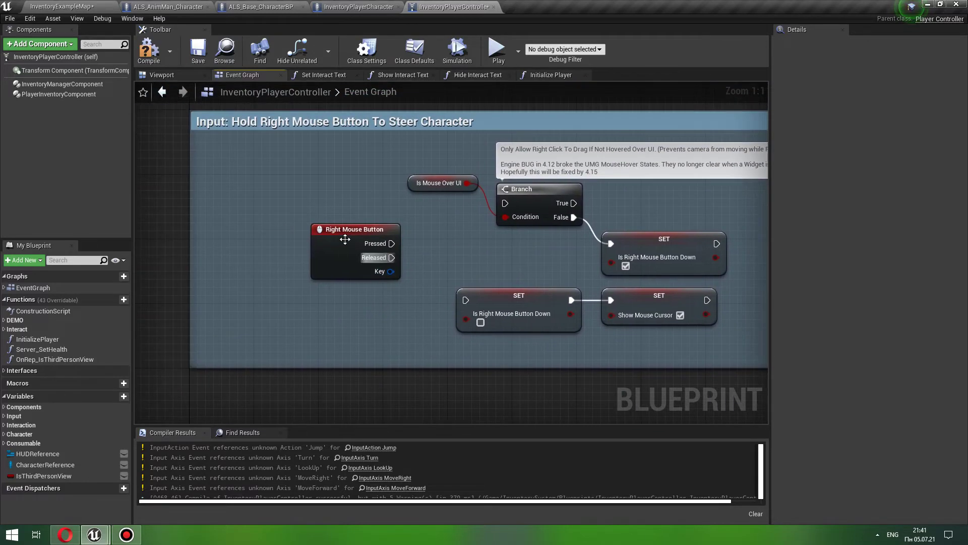
click(272, 244)
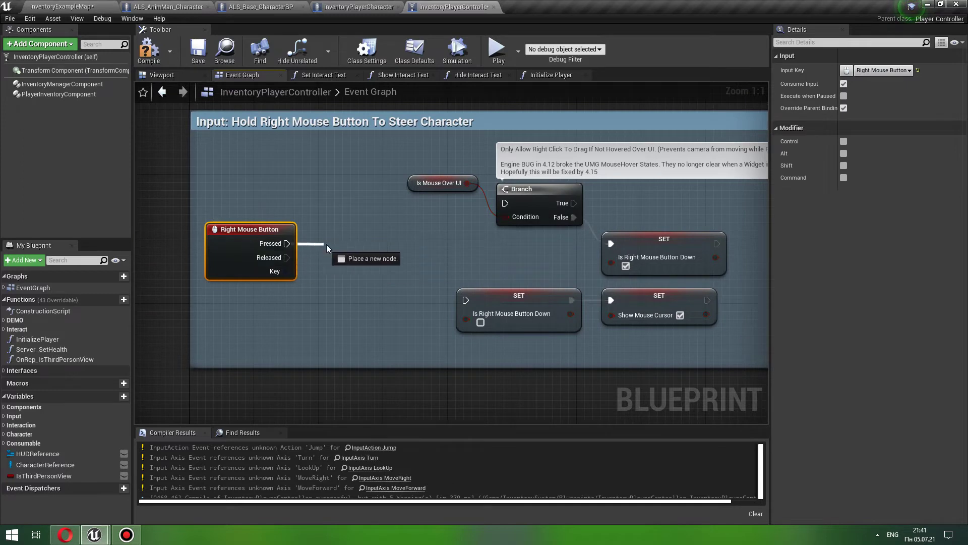
drag(326, 244, 325, 244)
text(flip)
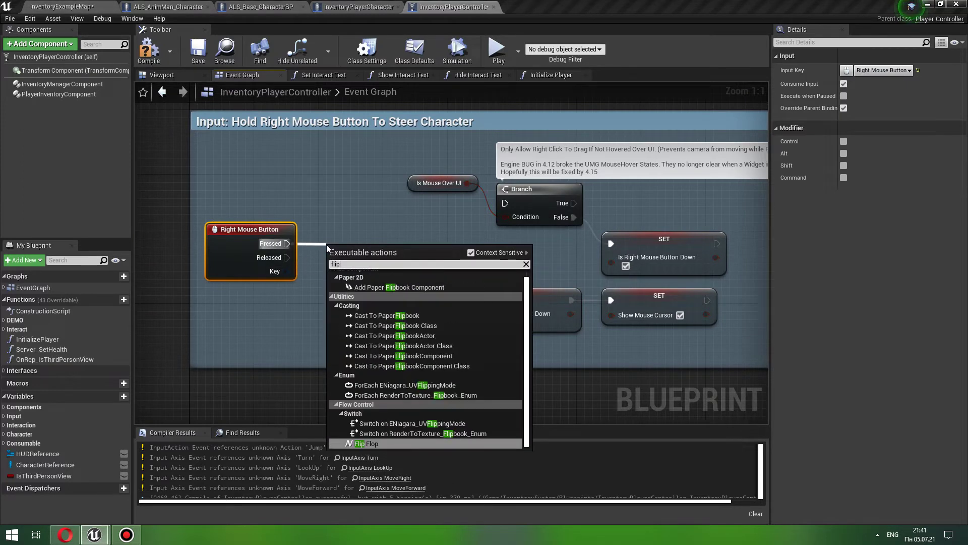
text( flop)
key(Return)
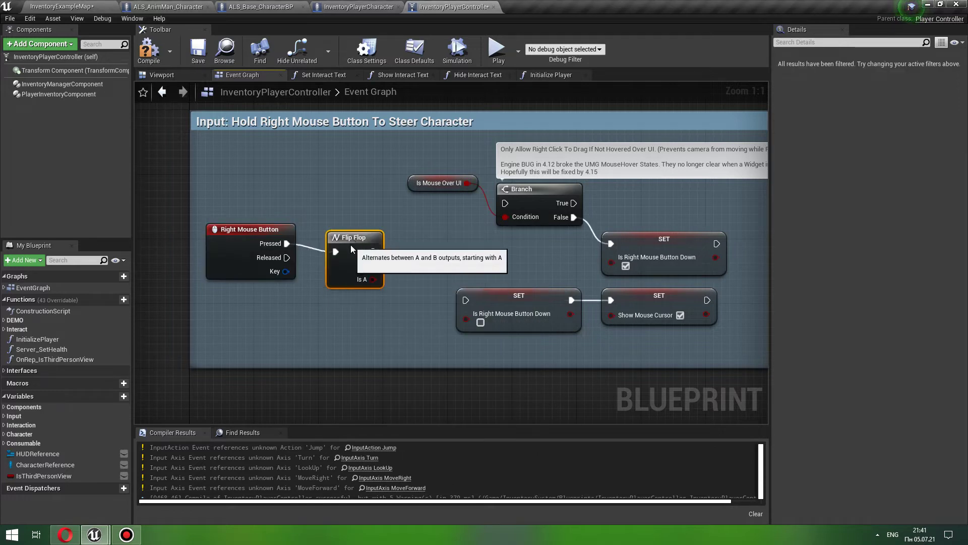
drag(352, 248, 355, 248)
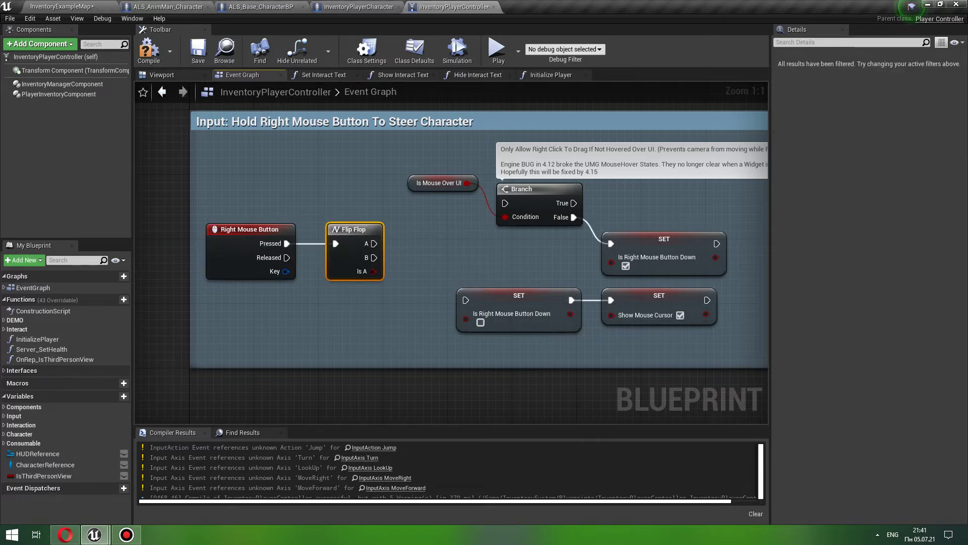
- Copy a SET Show Mouse Cursor node and place it beside the Flip Flop
right_drag(674, 302, 627, 313)
key(ctrl+c)
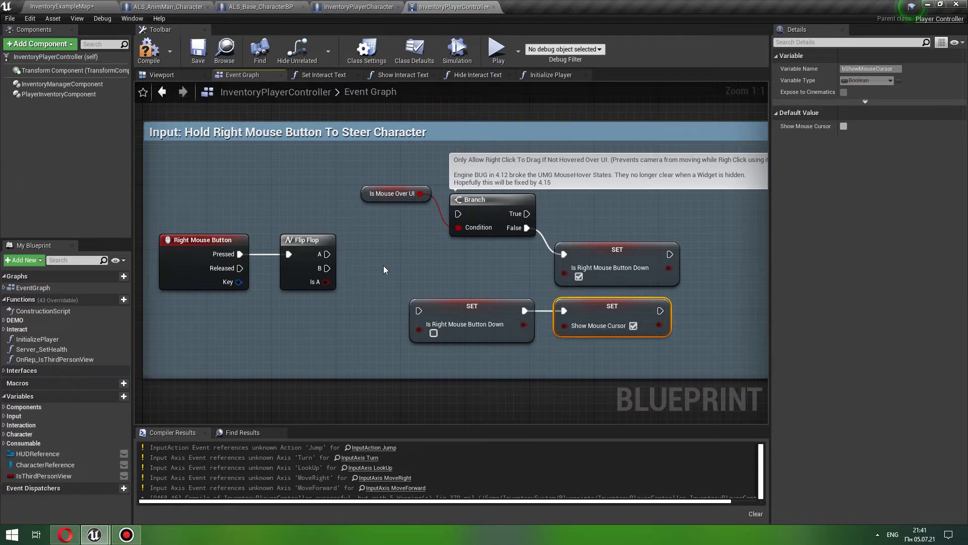
right_drag(383, 266, 428, 245)
key(ctrl+v)
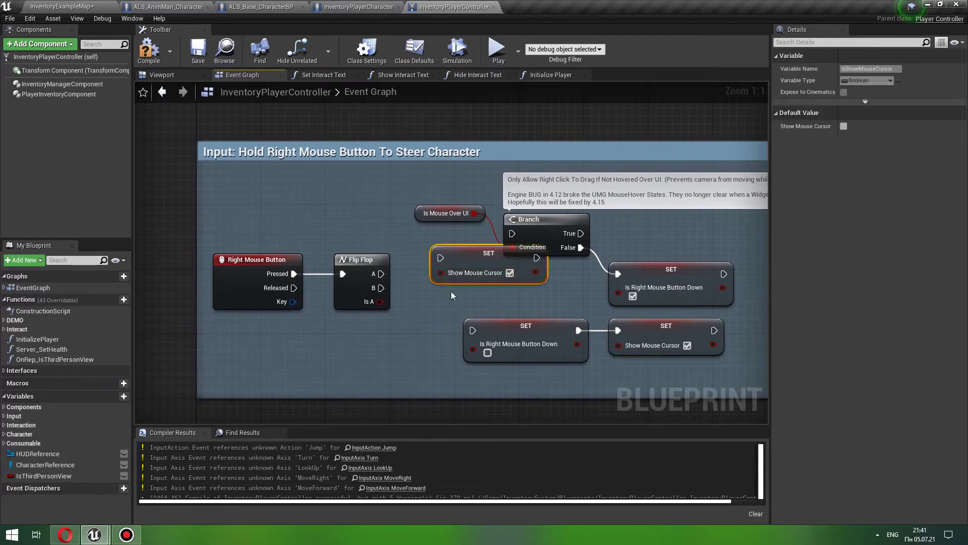
drag(450, 257, 426, 273)
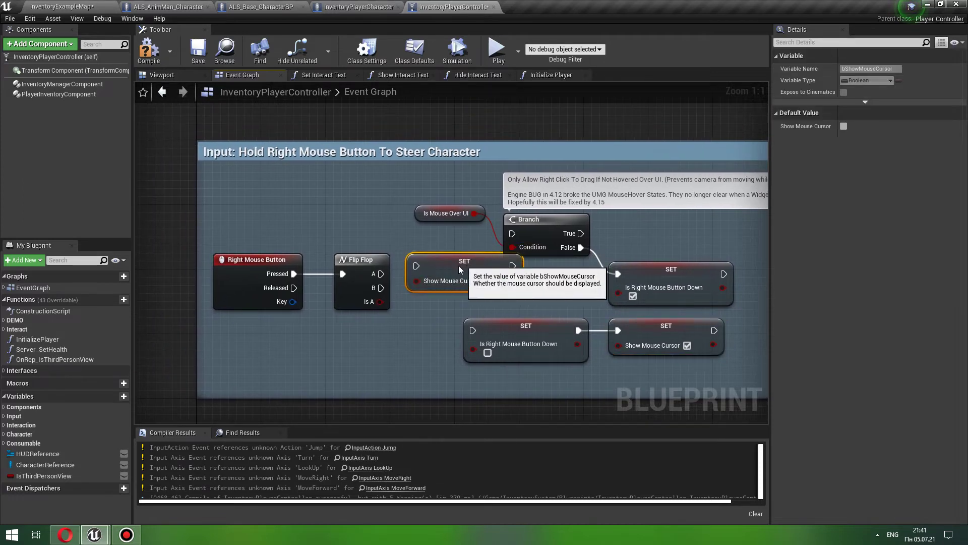
- Move the right-mouse, Flip Flop and setter nodes out of the comment box
drag(281, 301, 282, 302)
right_drag(307, 346, 386, 339)
drag(347, 257, 187, 257)
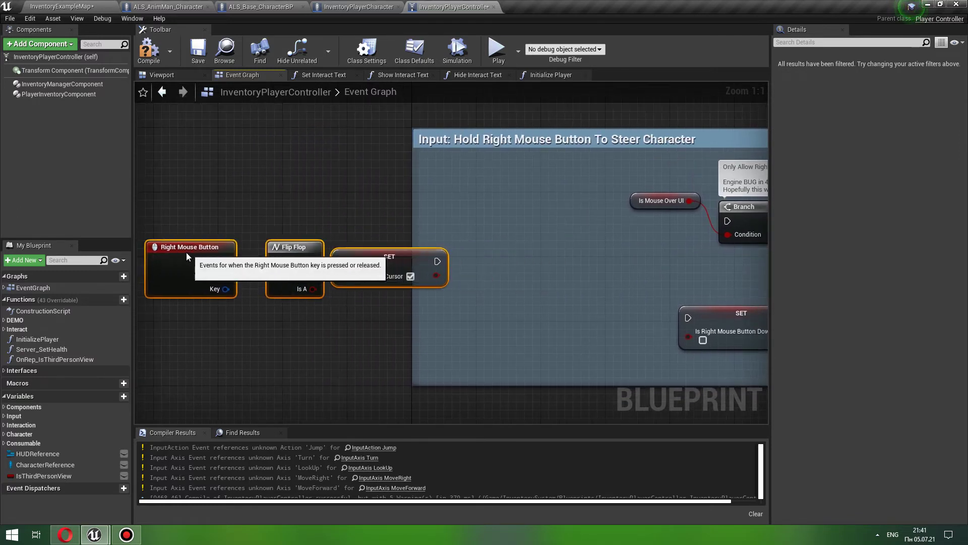
right_drag(252, 209, 378, 209)
drag(260, 248, 207, 248)
click(474, 311)
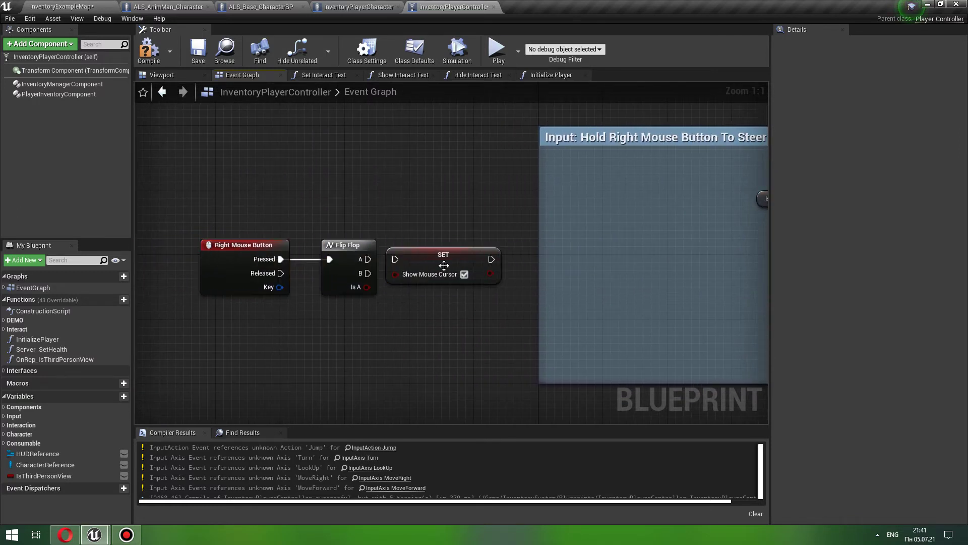
- Set the lower SET to hide the cursor and wire Flip Flop A and B to the two SETs
drag(444, 266, 452, 233)
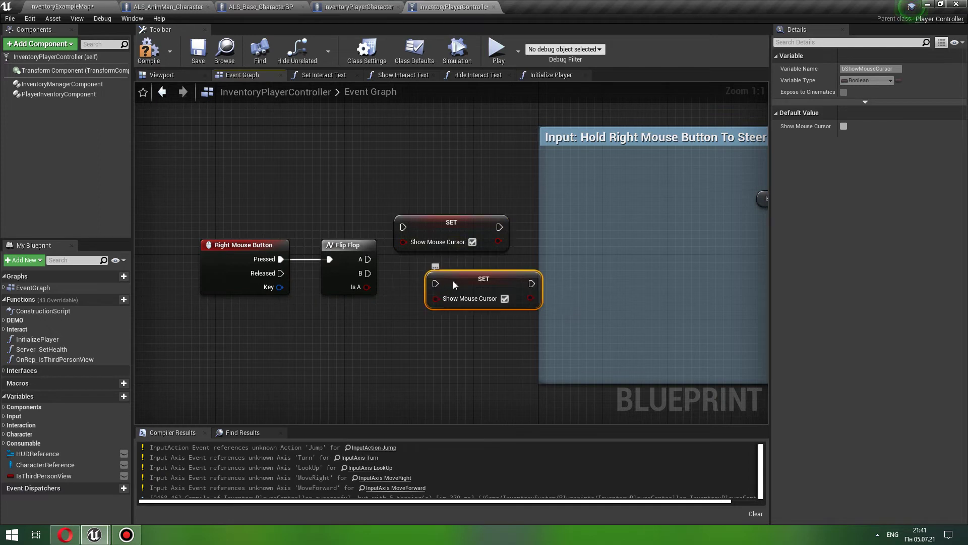
click(472, 290)
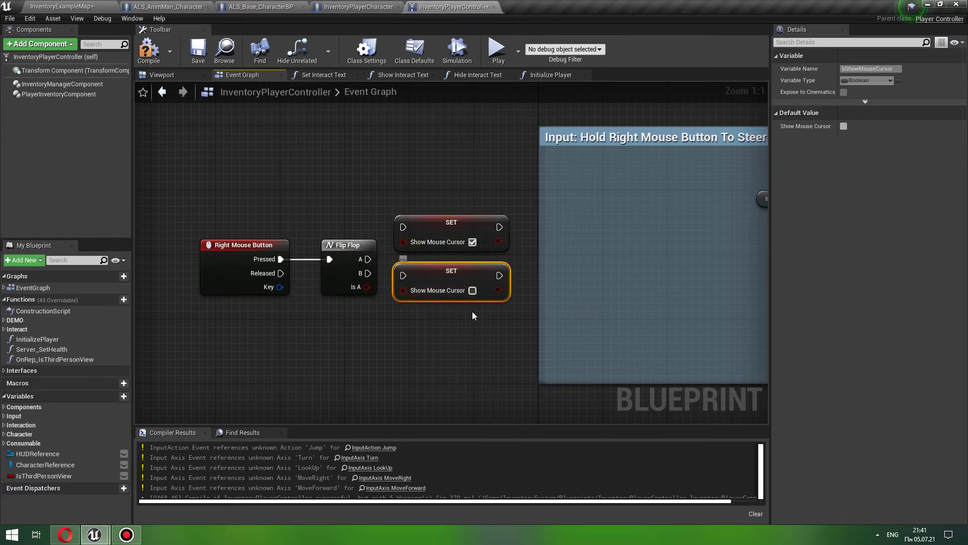
drag(406, 227, 369, 260)
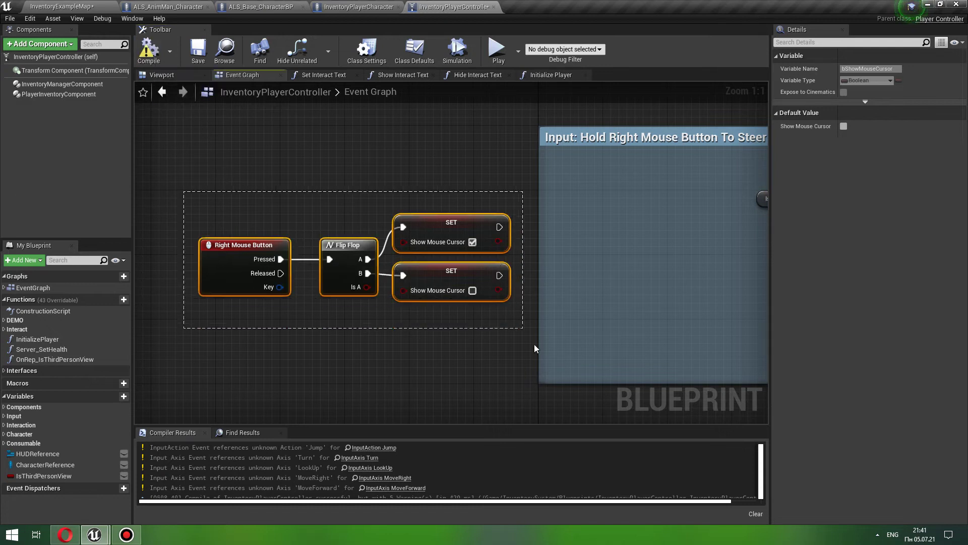
drag(535, 344, 518, 345)
- Wrap the cursor-toggle nodes in a comment titled 'Test' and start a play test
key(c)
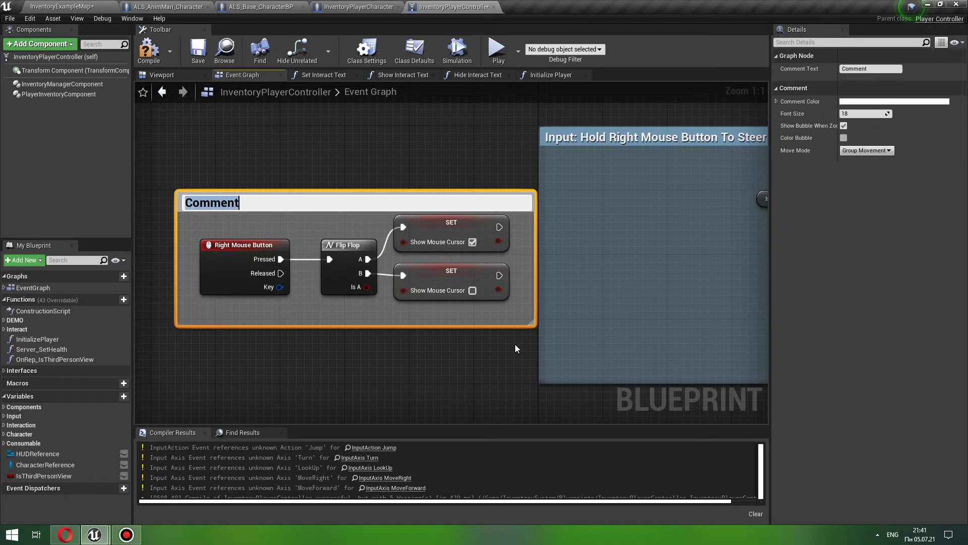
text(t)
key(Return)
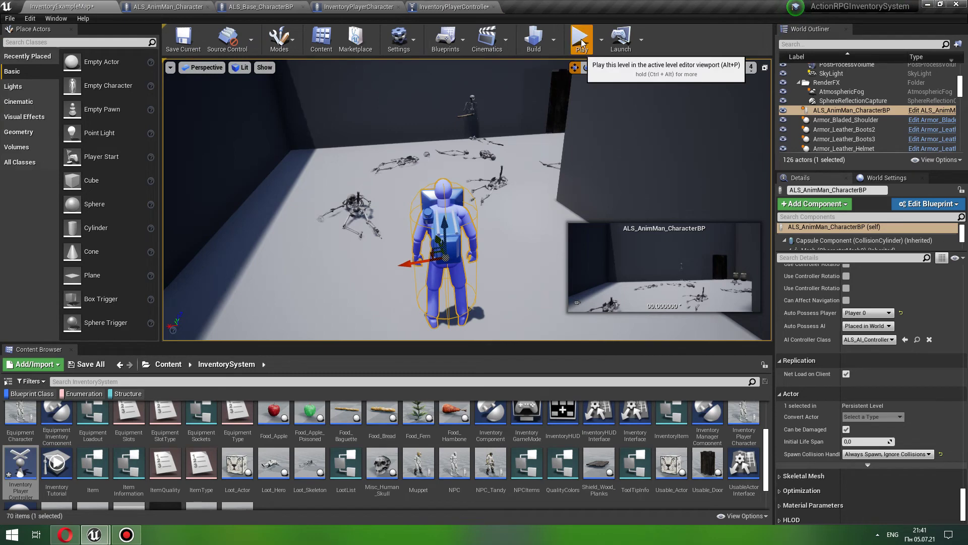
click(581, 41)
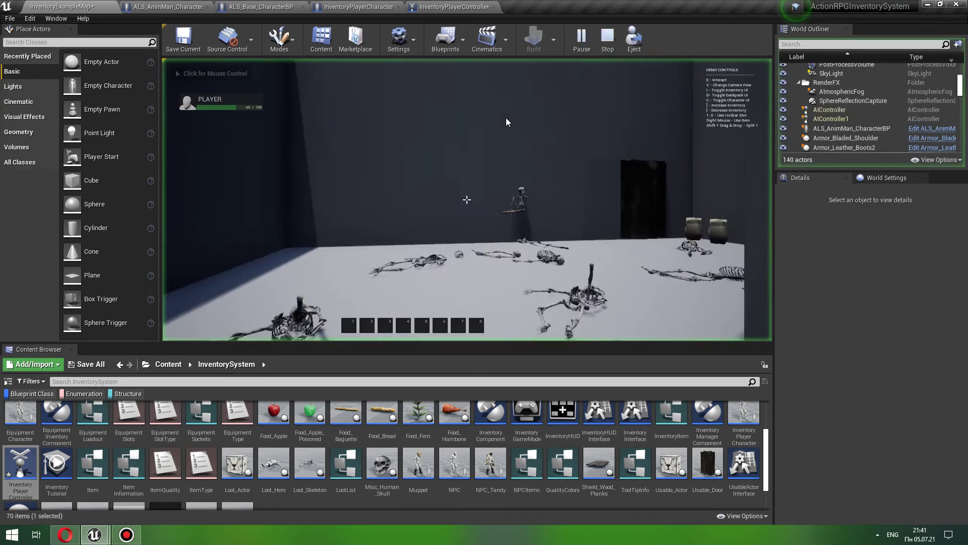
- Go fullscreen, walk to the skeleton, and loot the 2 Gold and Leather Pouches
key(F11)
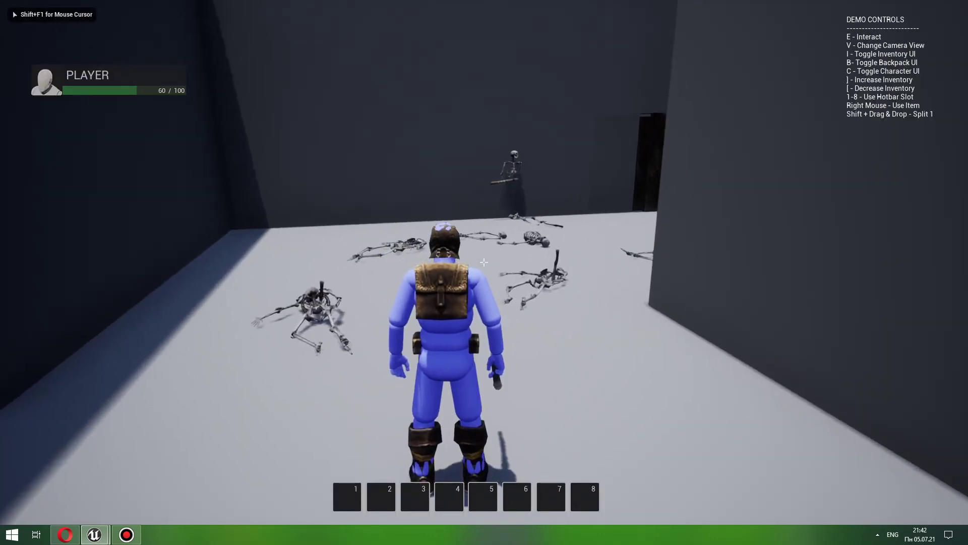
key(w)
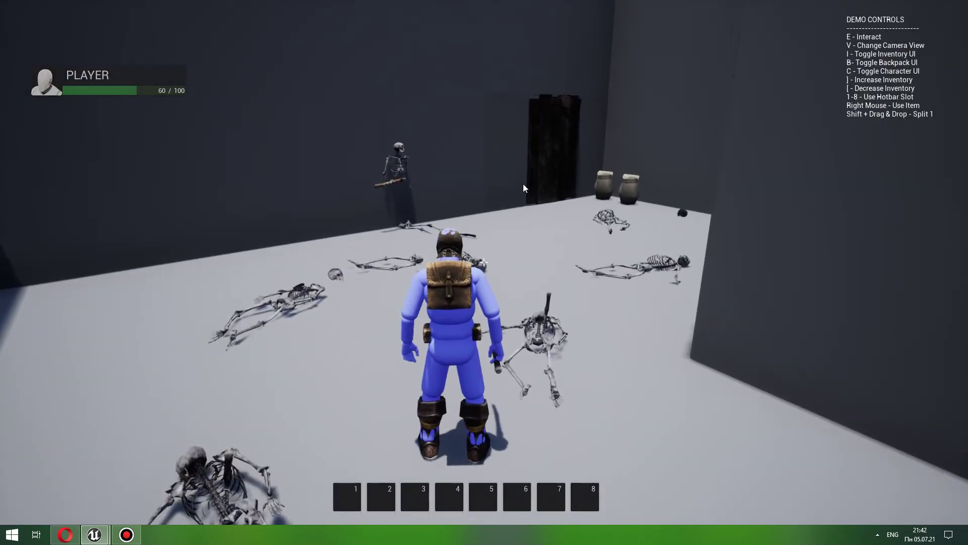
key(w)
key(e)
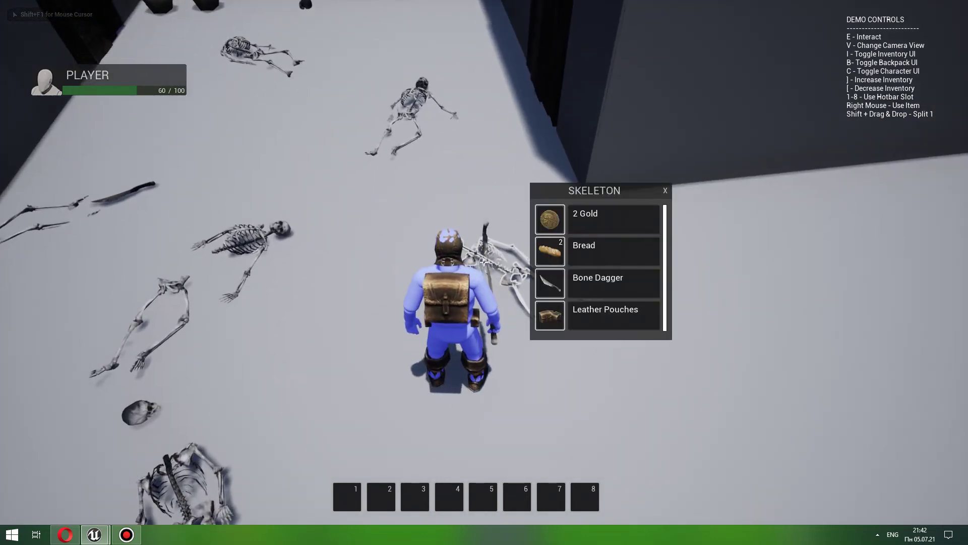
click(557, 225)
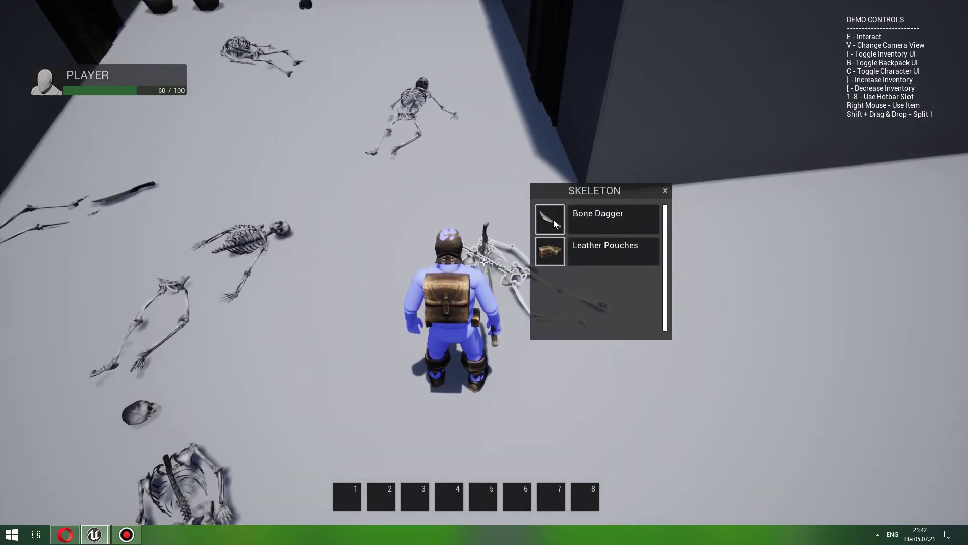
click(553, 222)
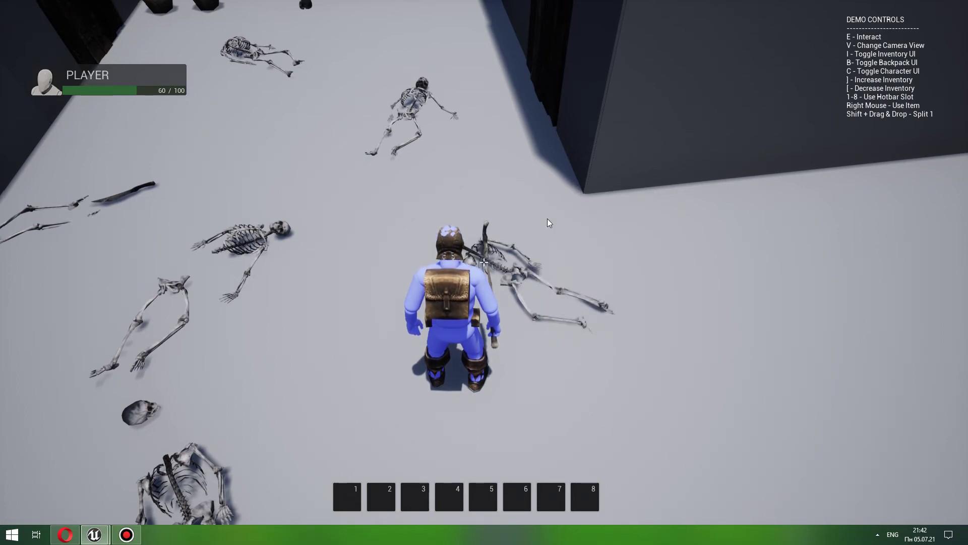
- Run through the dark doorway into the table room and across the wooden table
key(w)
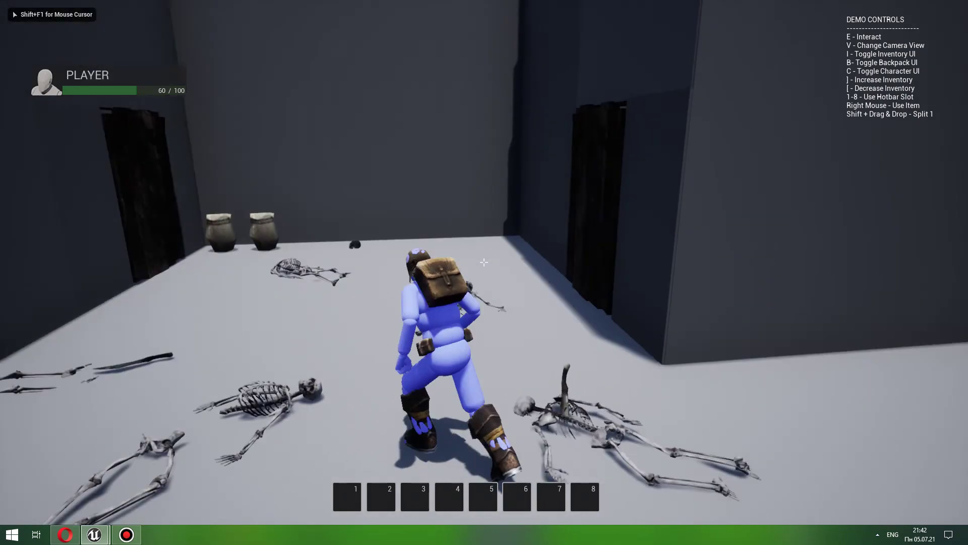
key(w)
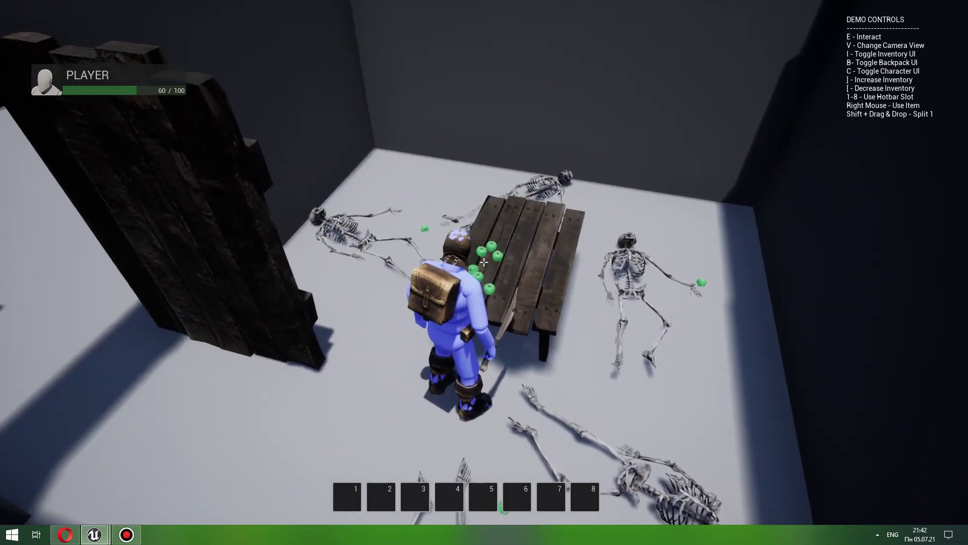
key(w)
key(space)
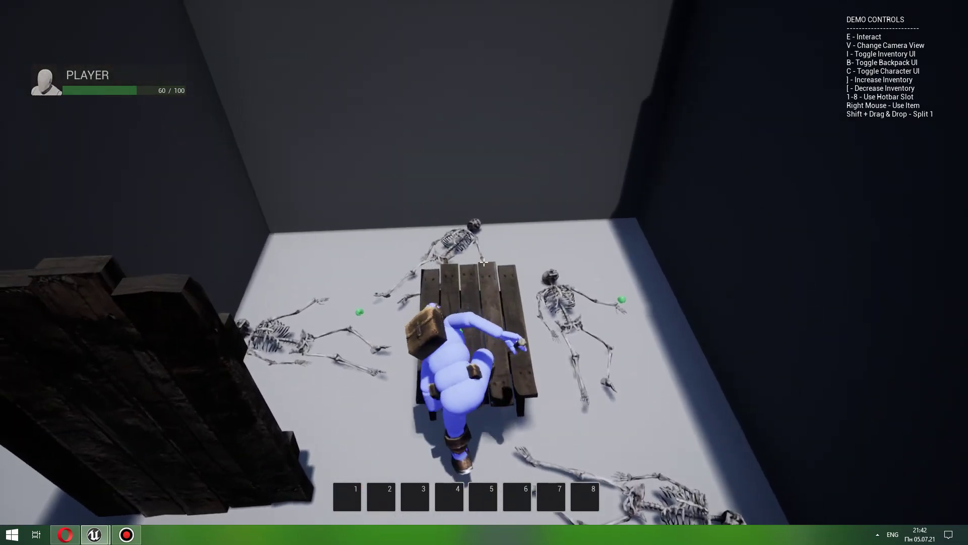
- Return to the skeleton room, open the wooden door and walk into the next room
key(w)
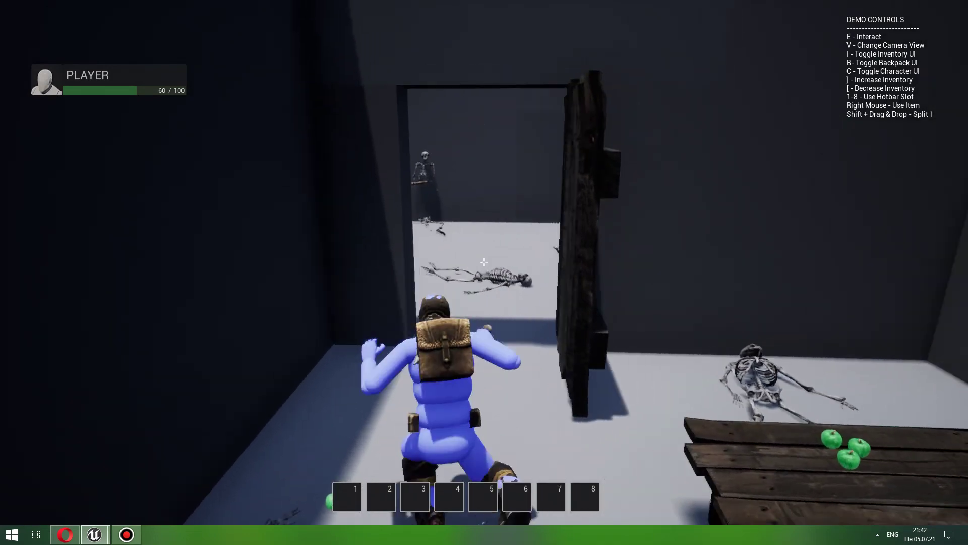
key(w)
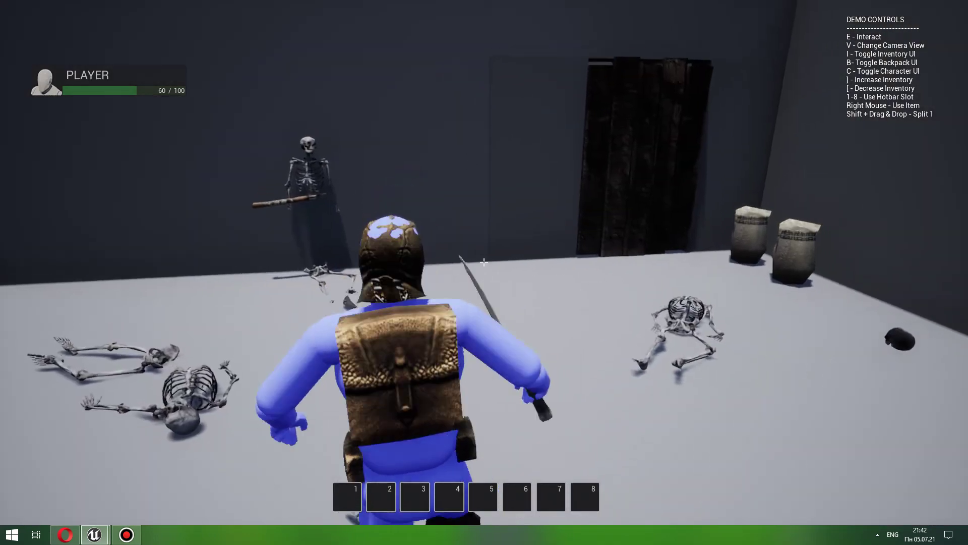
key(w)
key(e)
key(w)
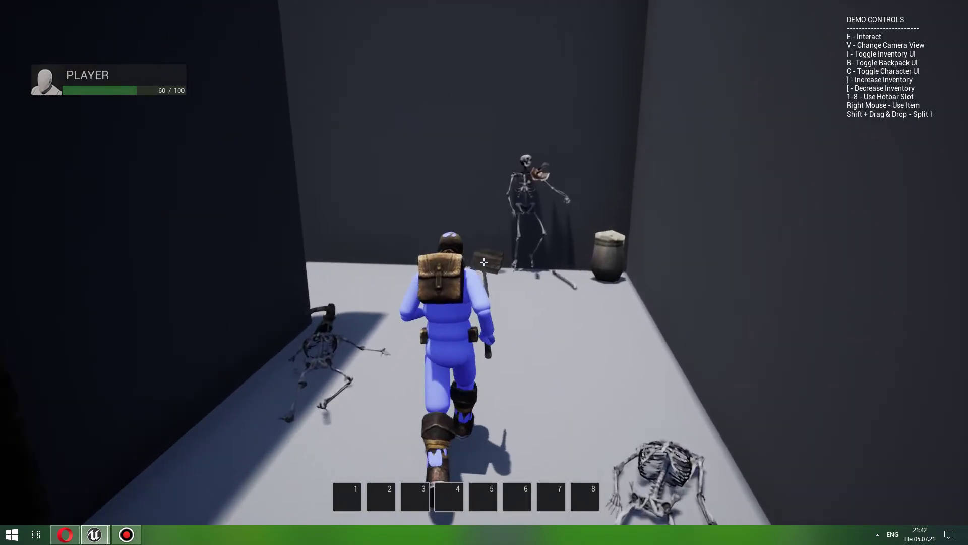
- Loot all nine items from the dead hero, from Cardboard Legs to Spiked Ring
key(w)
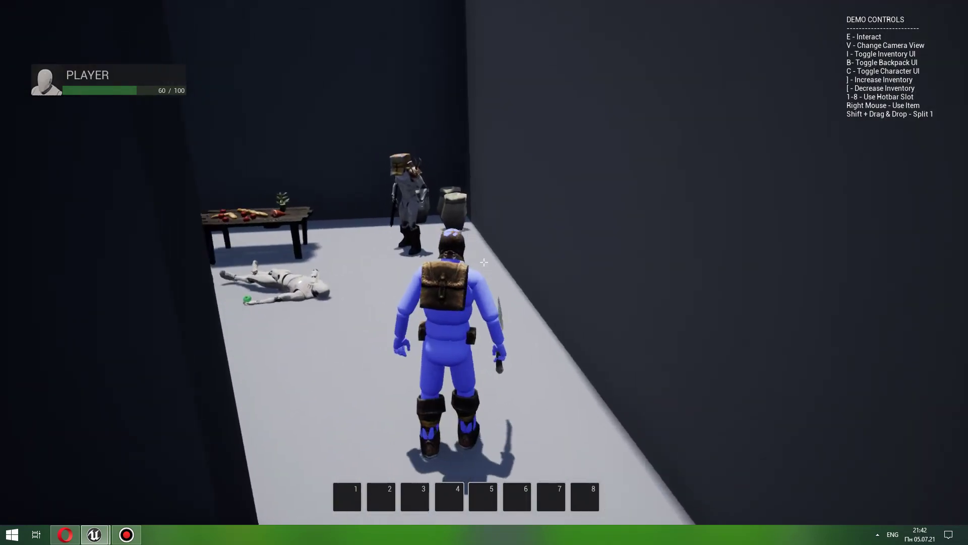
key(w)
key(e)
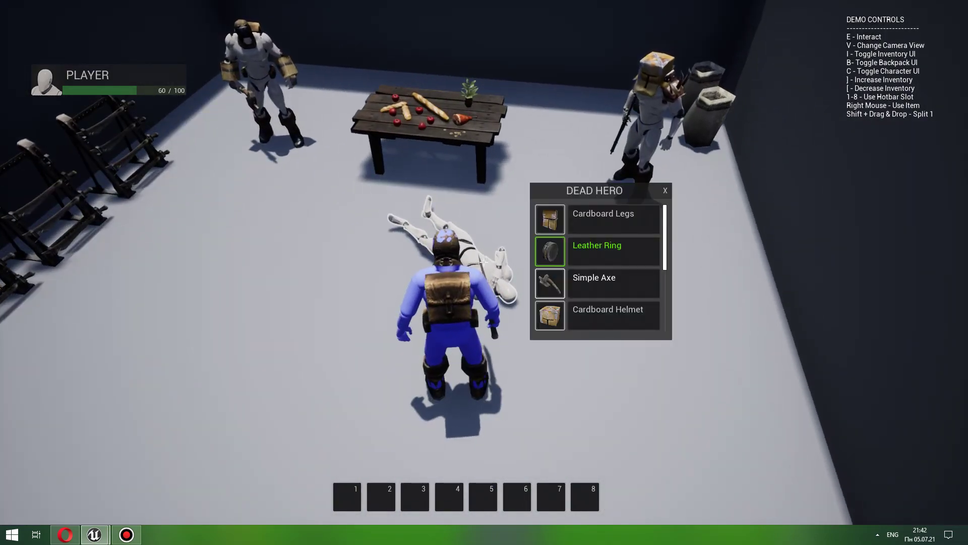
click(552, 220)
click(552, 222)
click(553, 221)
click(553, 222)
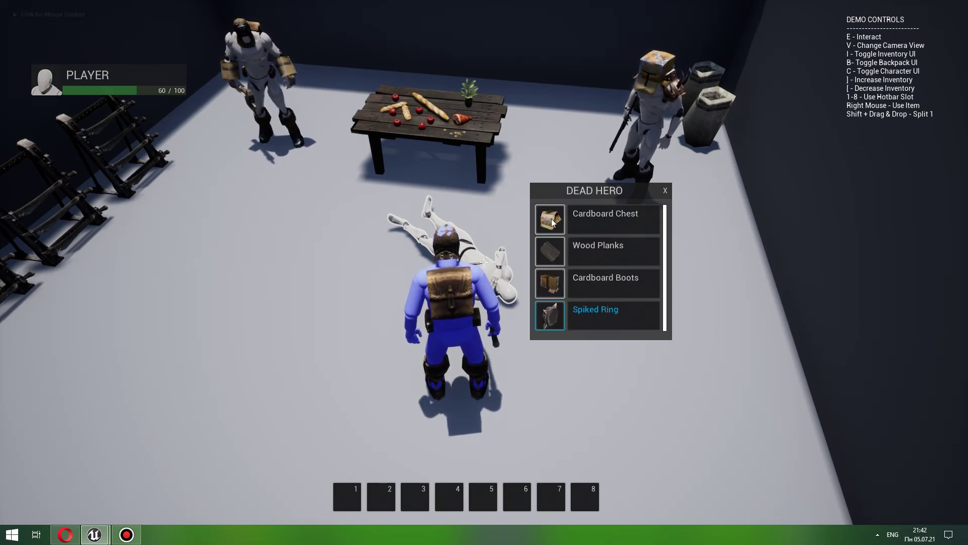
click(553, 222)
click(552, 222)
click(552, 223)
click(551, 223)
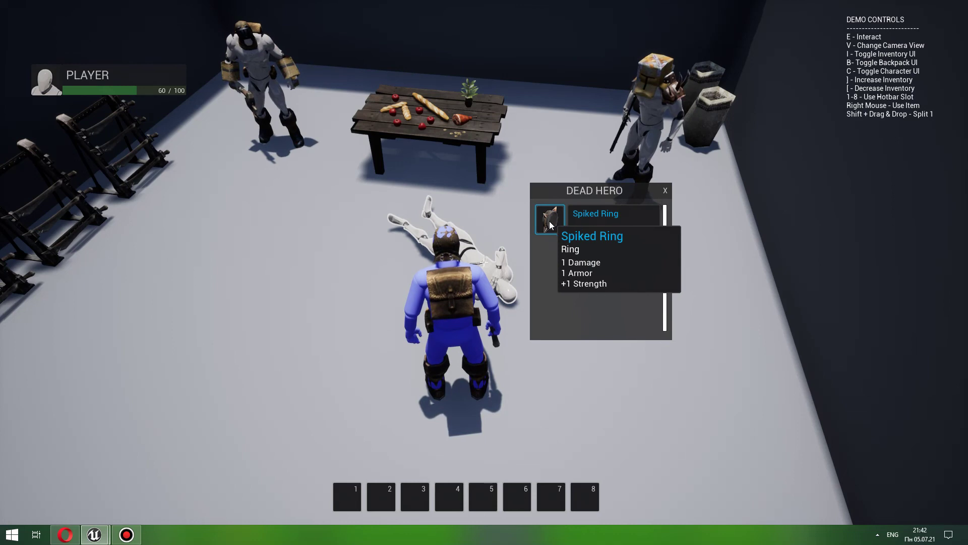
click(549, 221)
- Eat the Bread, equip the Simple Axe plus Cardboard Helmet, Chest and Boots, then close the panels
key(i)
key(c)
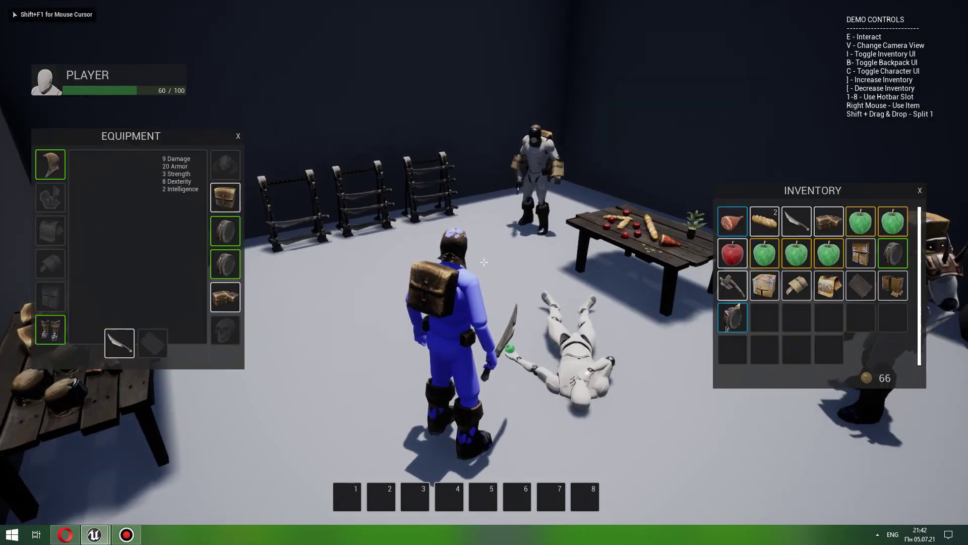
right_click(762, 224)
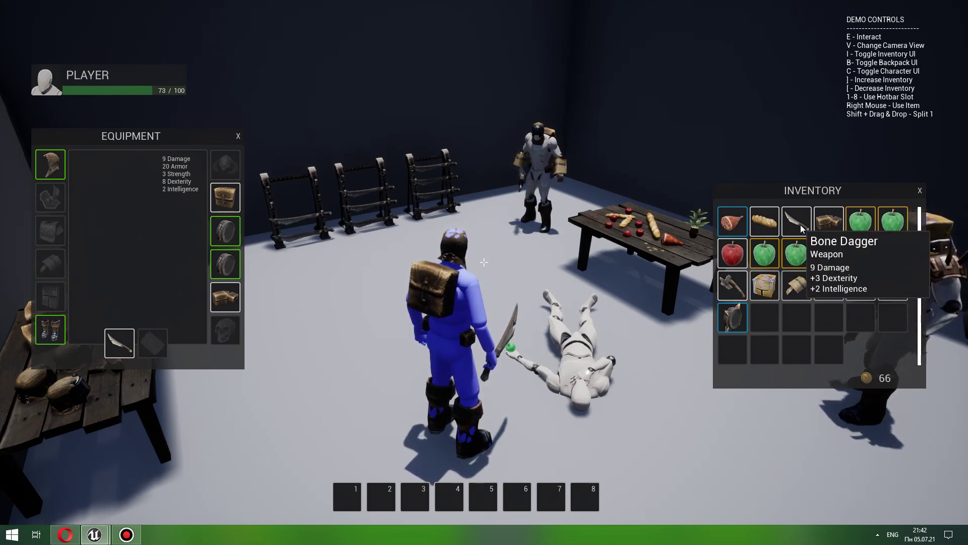
right_click(733, 286)
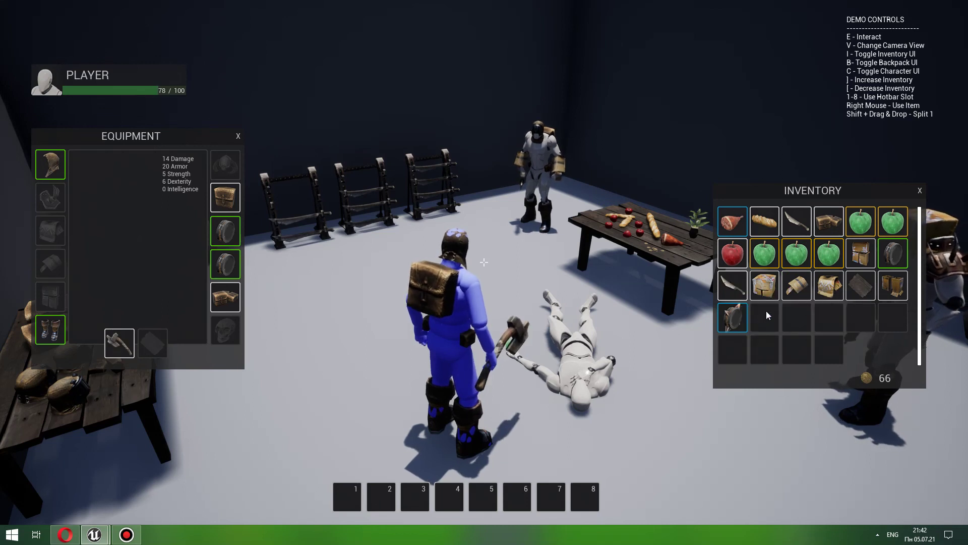
right_click(769, 294)
right_click(826, 293)
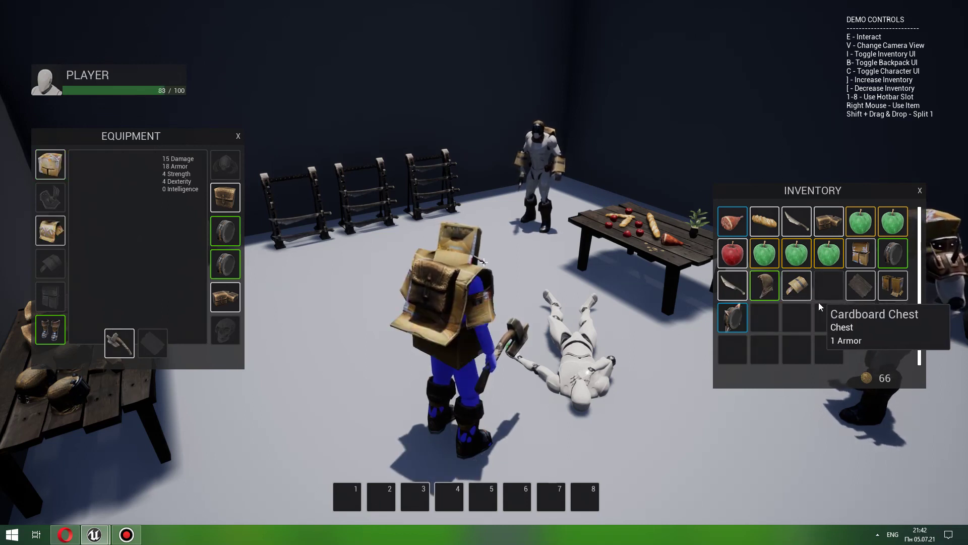
right_click(882, 289)
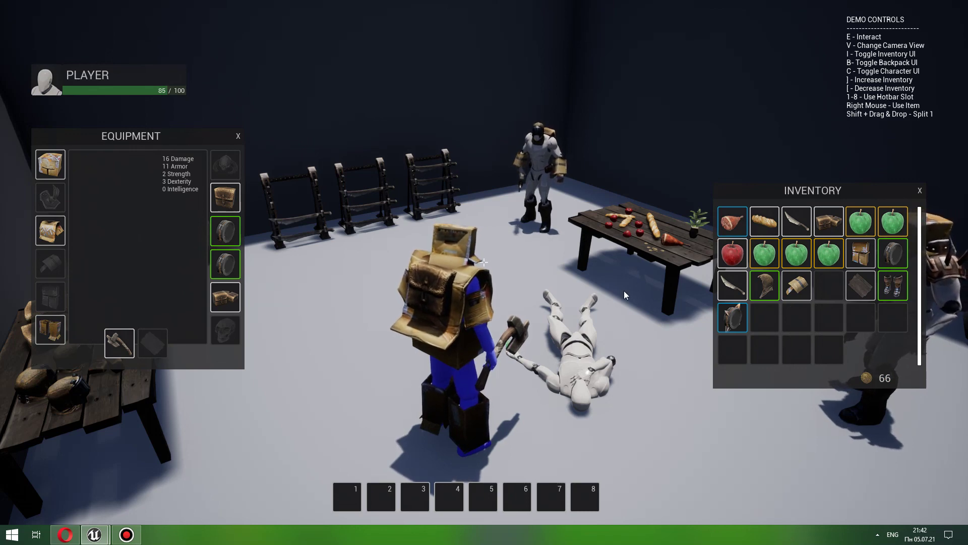
key(i)
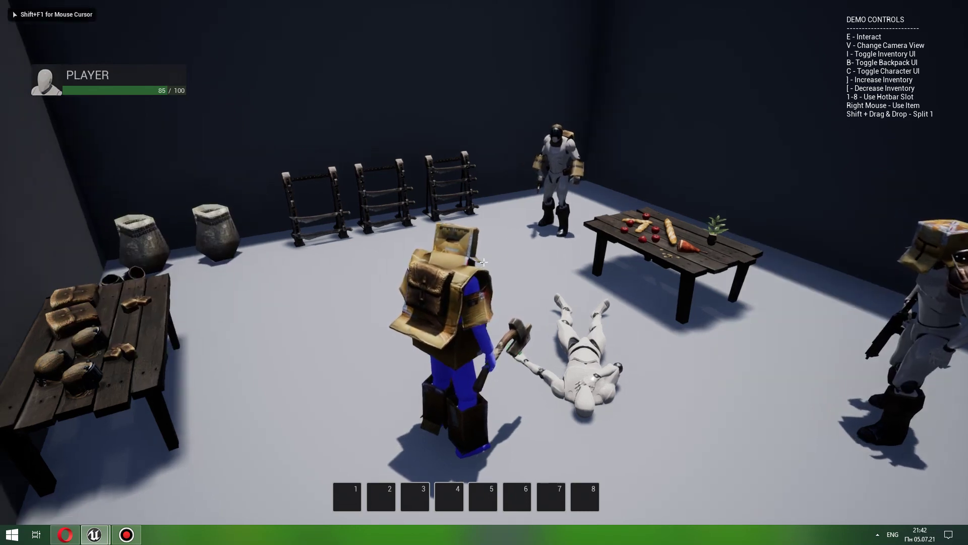